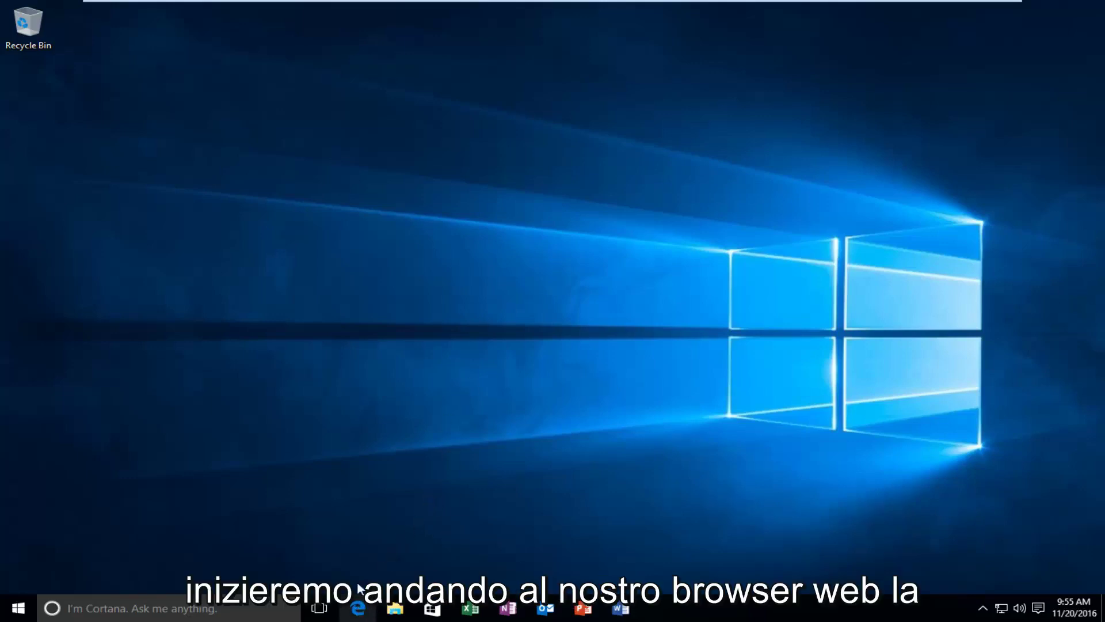
- Open Edge full-screen and search Google for directx
left_click(357, 604)
left_click(1022, 80)
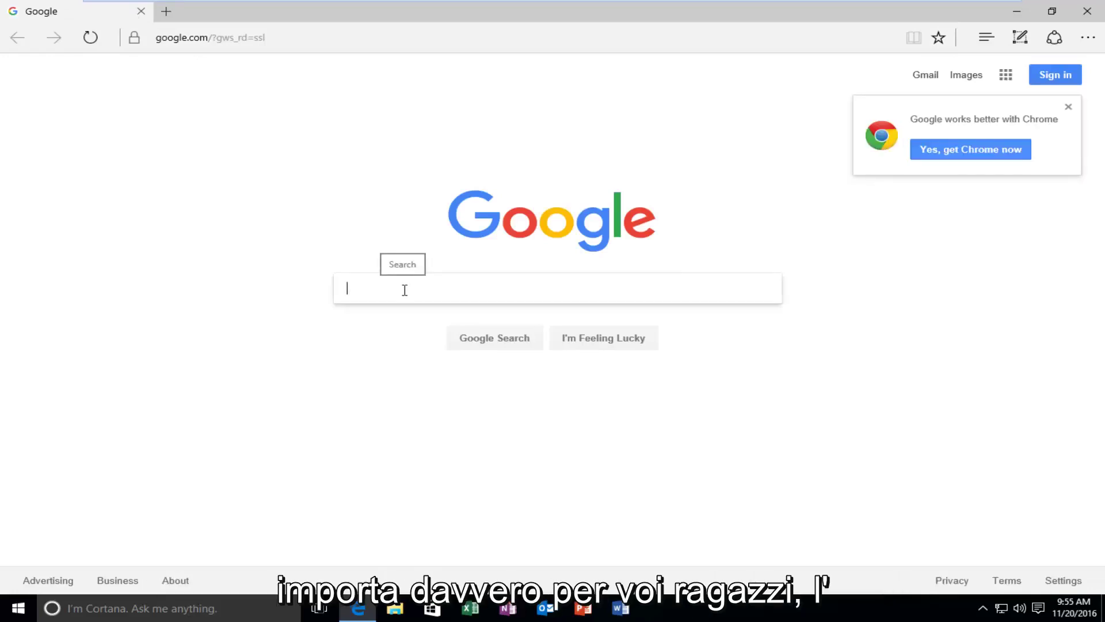
type("directx")
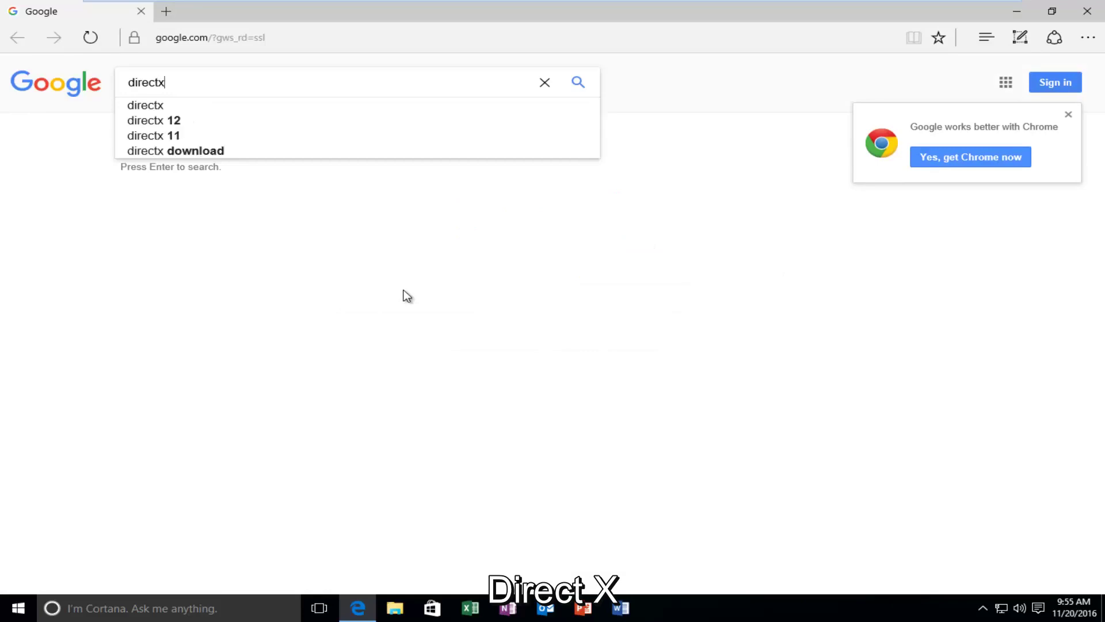
key("Return")
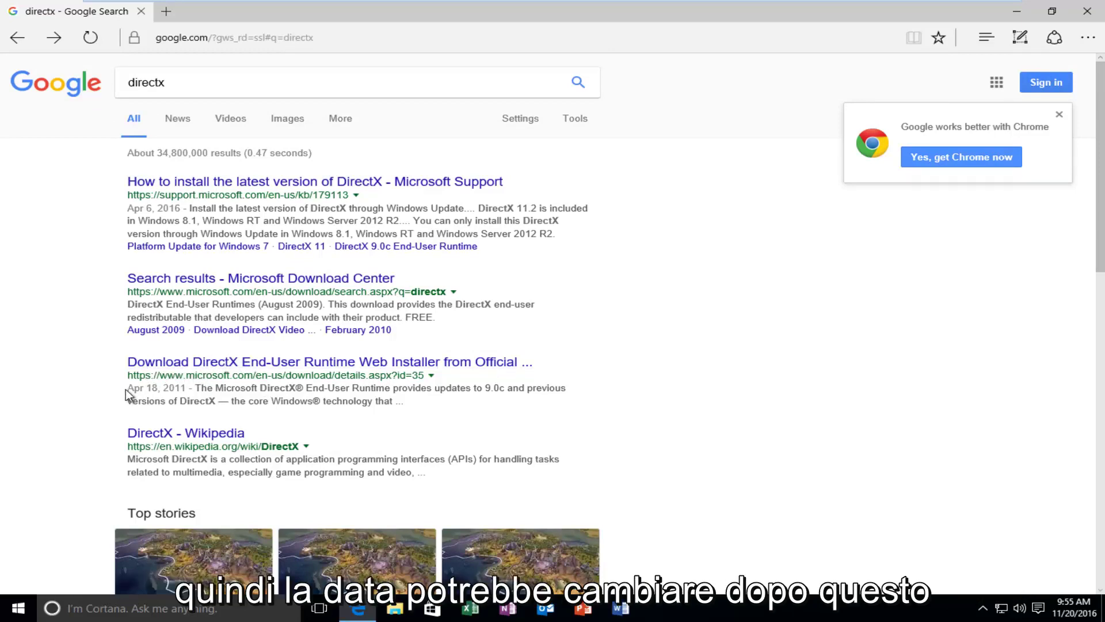
- Highlight the third result's date, then its microsoft.com domain, in the search results
left_click_drag(126, 389, 177, 386)
left_click(198, 393)
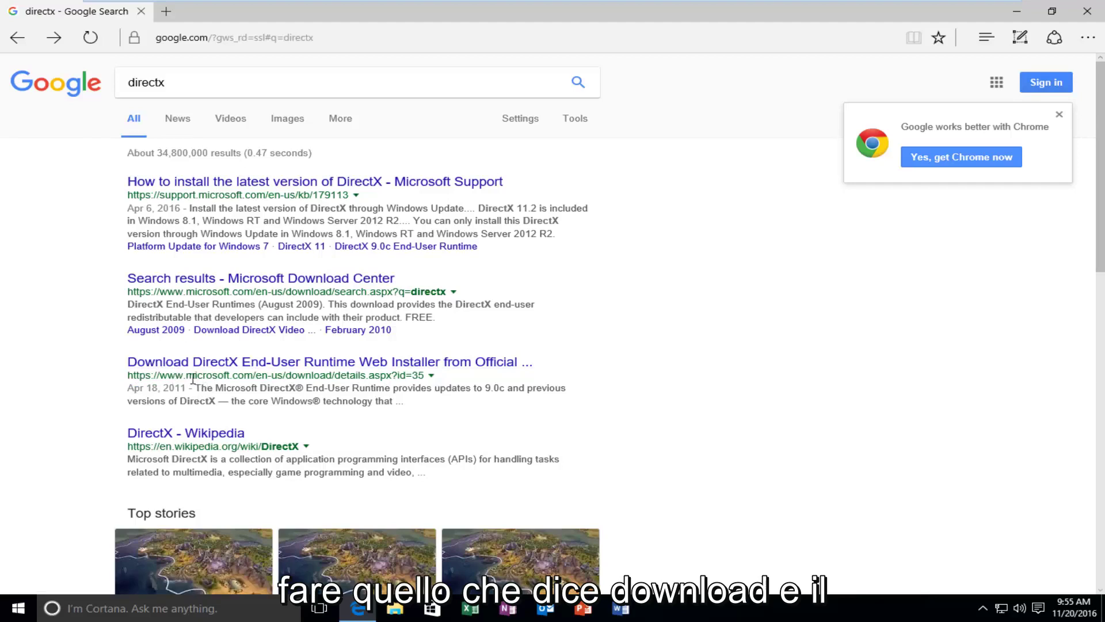
left_click_drag(184, 375, 253, 376)
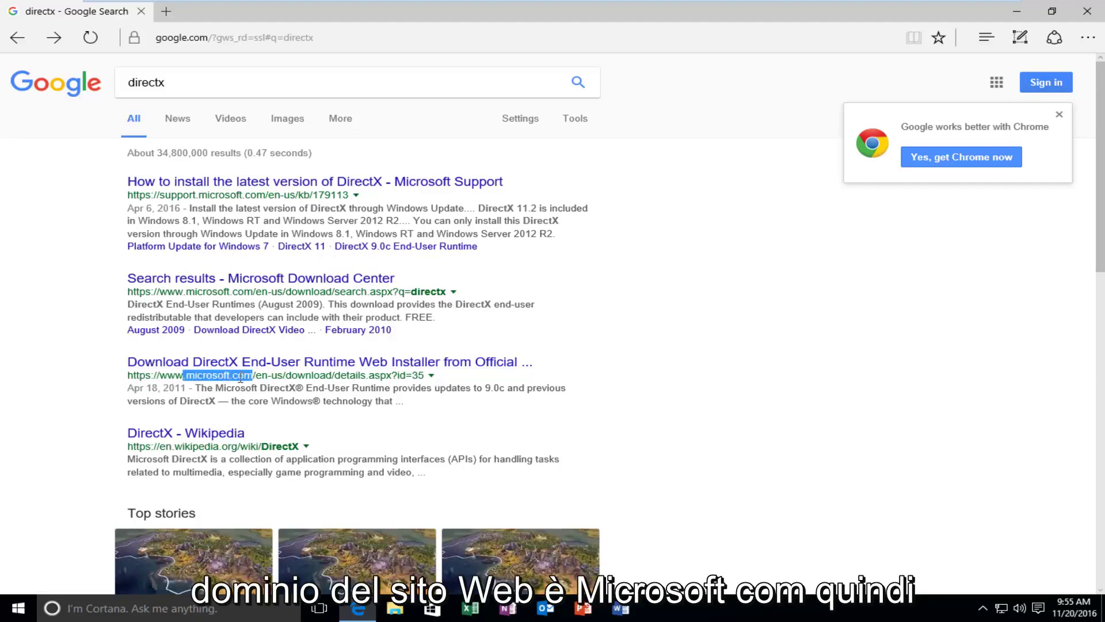
- Open the DirectX End-User Runtime Web Installer page and start the English download
left_click(196, 364)
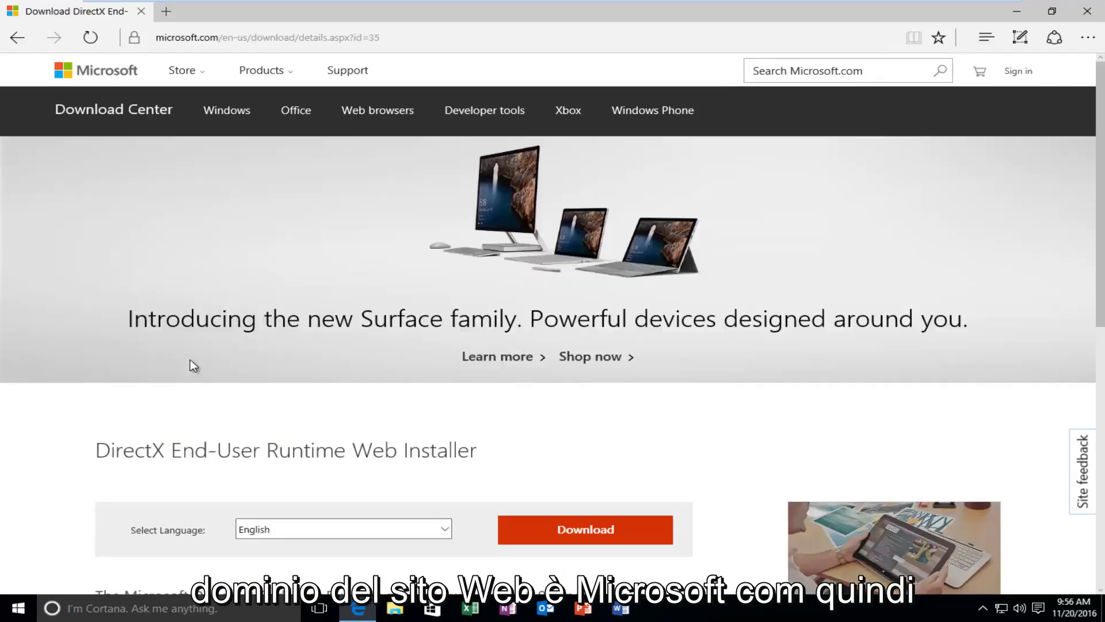
scroll(190, 363, "down", 4)
scroll(299, 287, "down", 2)
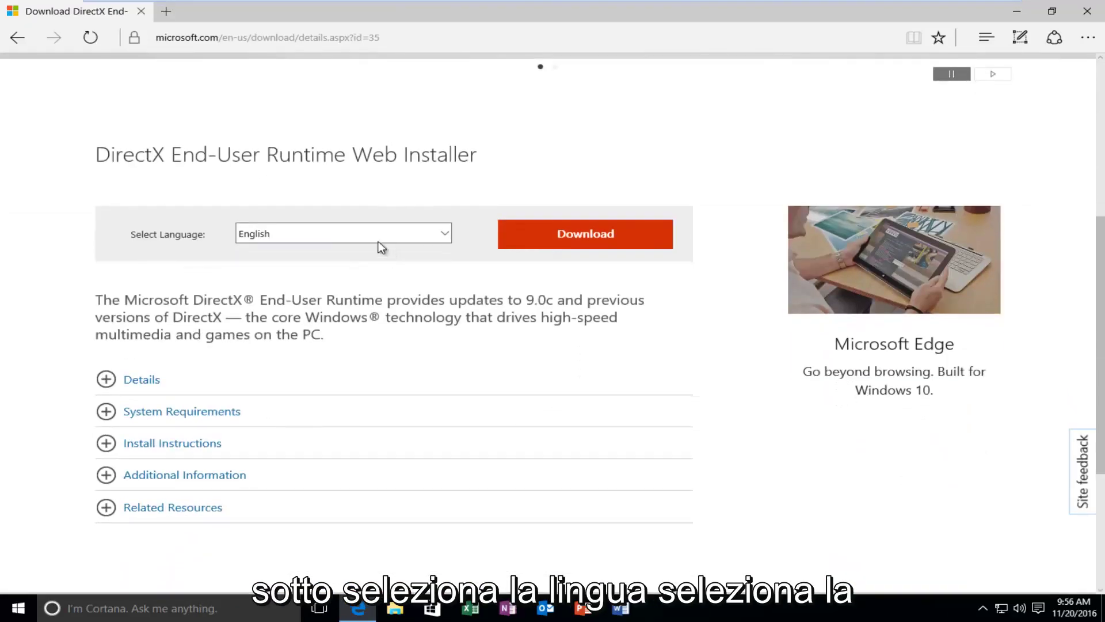
left_click(322, 233)
left_click(323, 232)
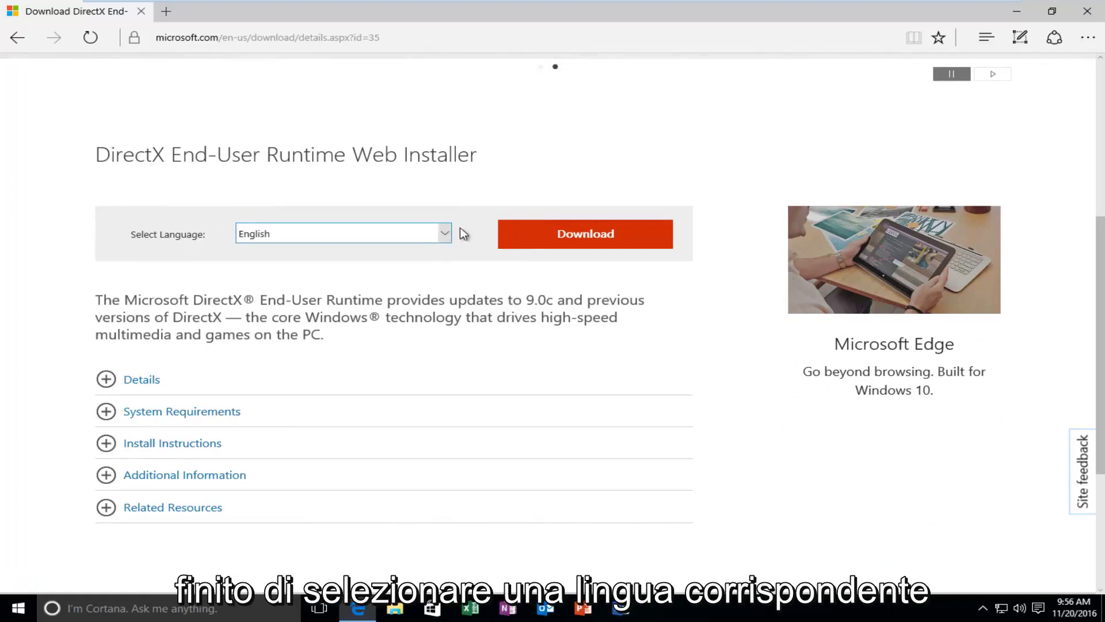
left_click(568, 236)
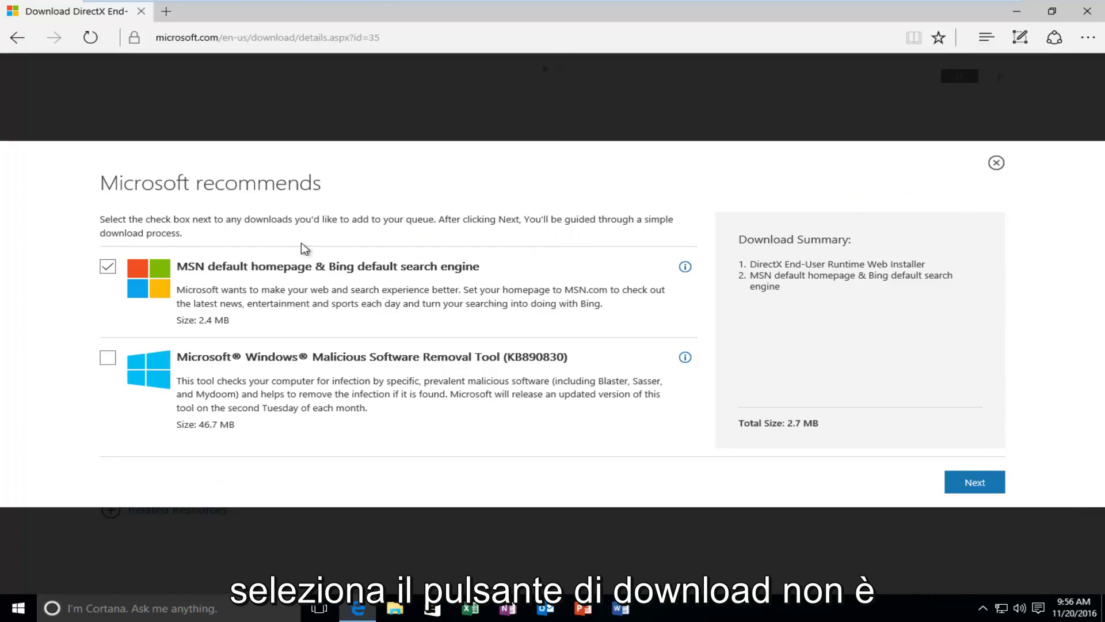
- Decline the MSN homepage and Bing offer and continue so dxwebsetup.exe downloads
left_click(108, 266)
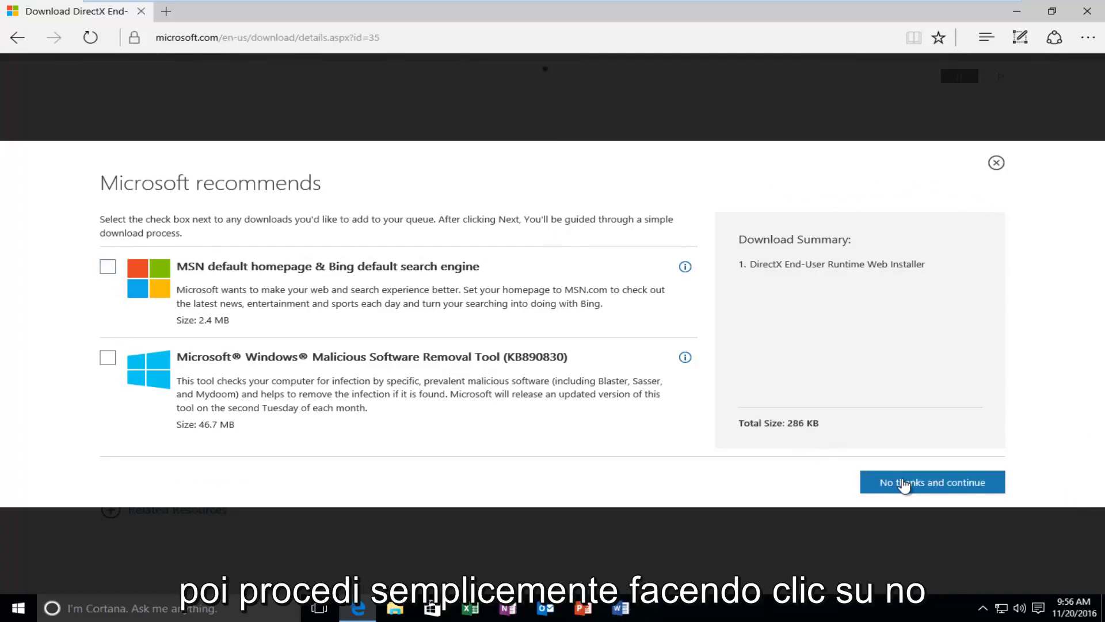
left_click(902, 486)
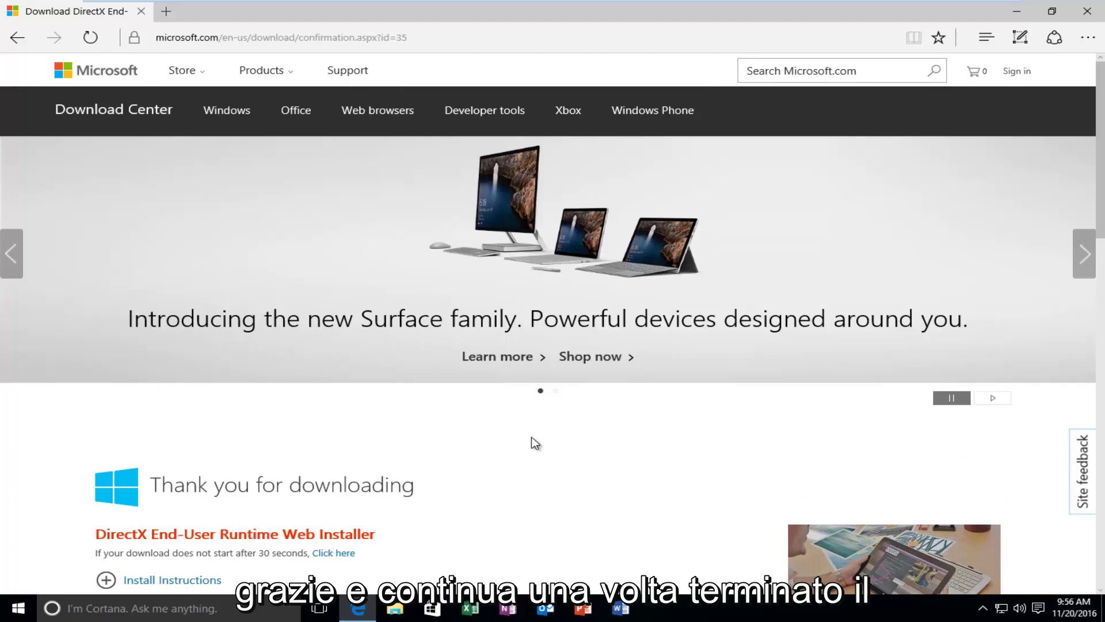
scroll(536, 443, "down", 3)
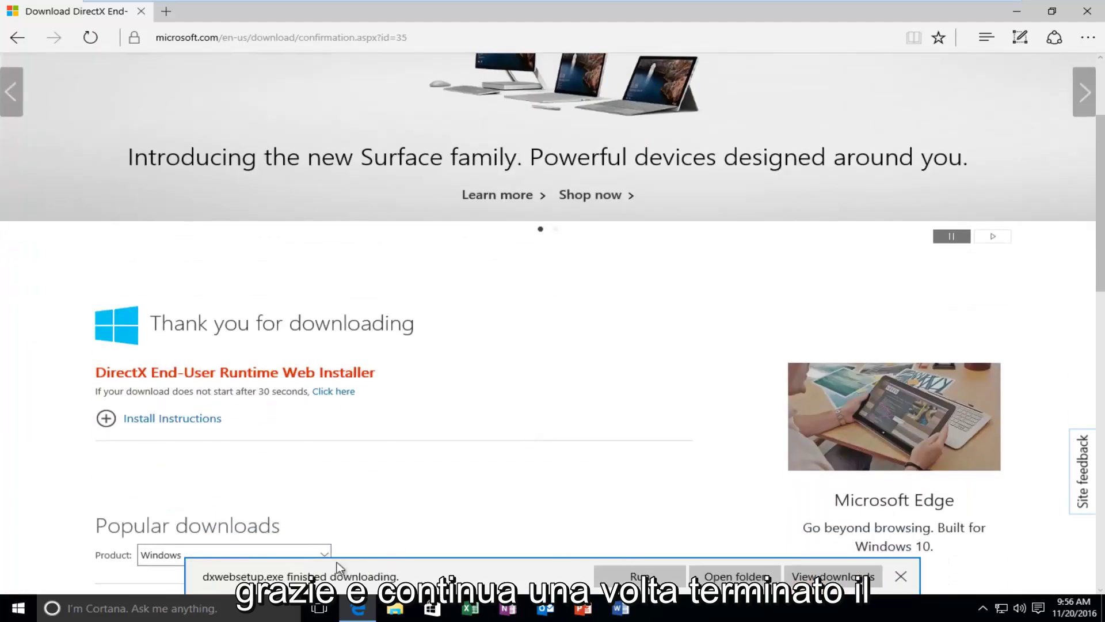
- Run dxwebsetup.exe, approve the UAC prompt, accept the licence and untick the Bing Bar
left_click(640, 576)
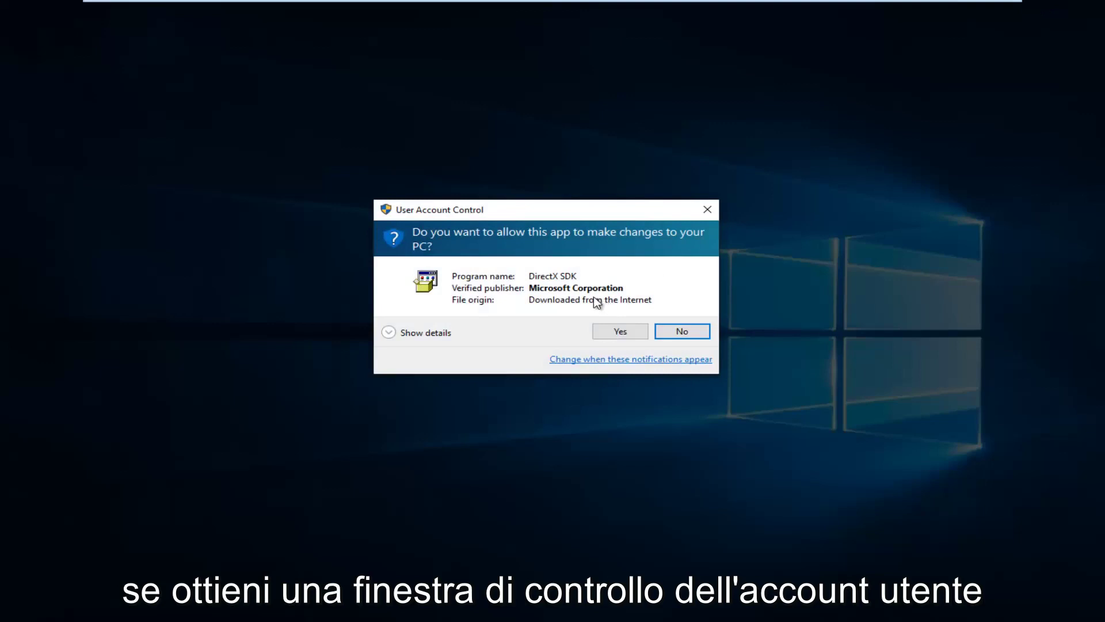
left_click(616, 332)
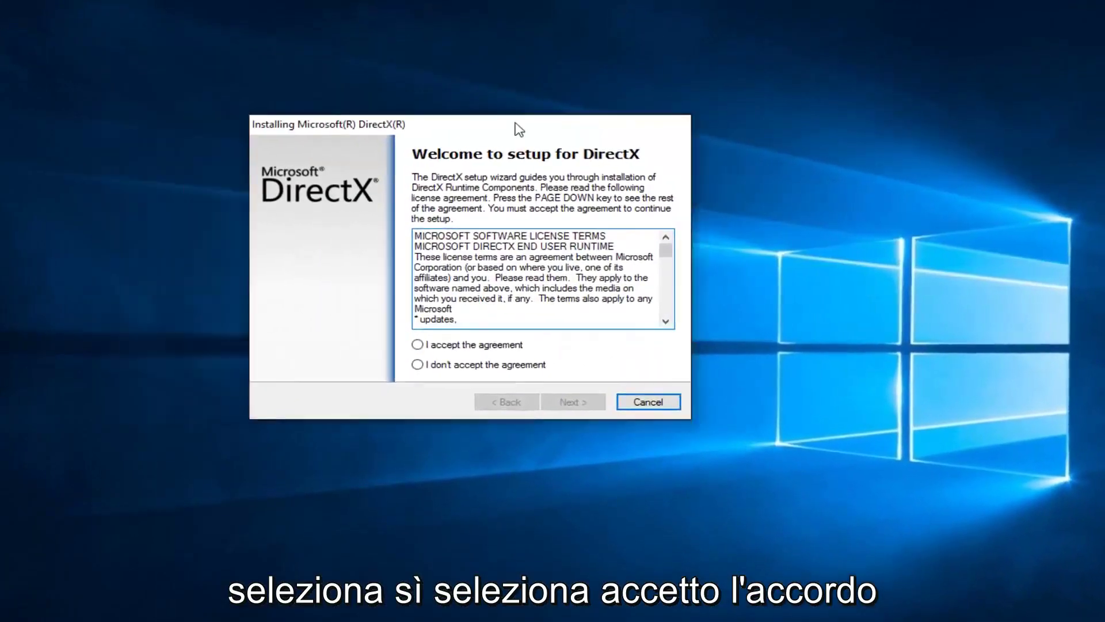
left_click(476, 348)
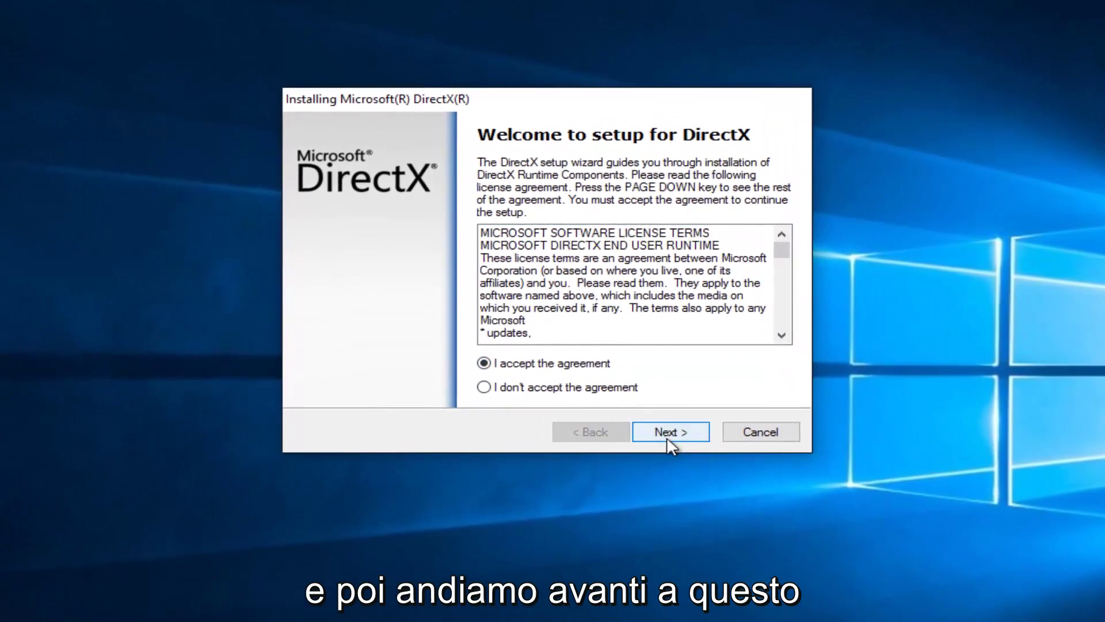
left_click(662, 426)
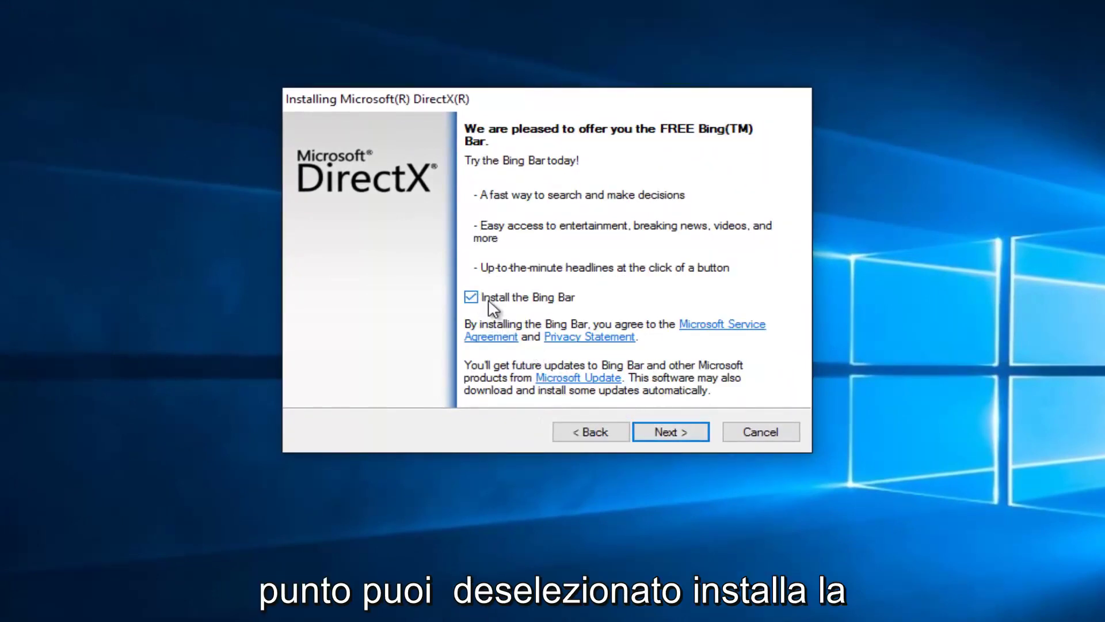
left_click(474, 298)
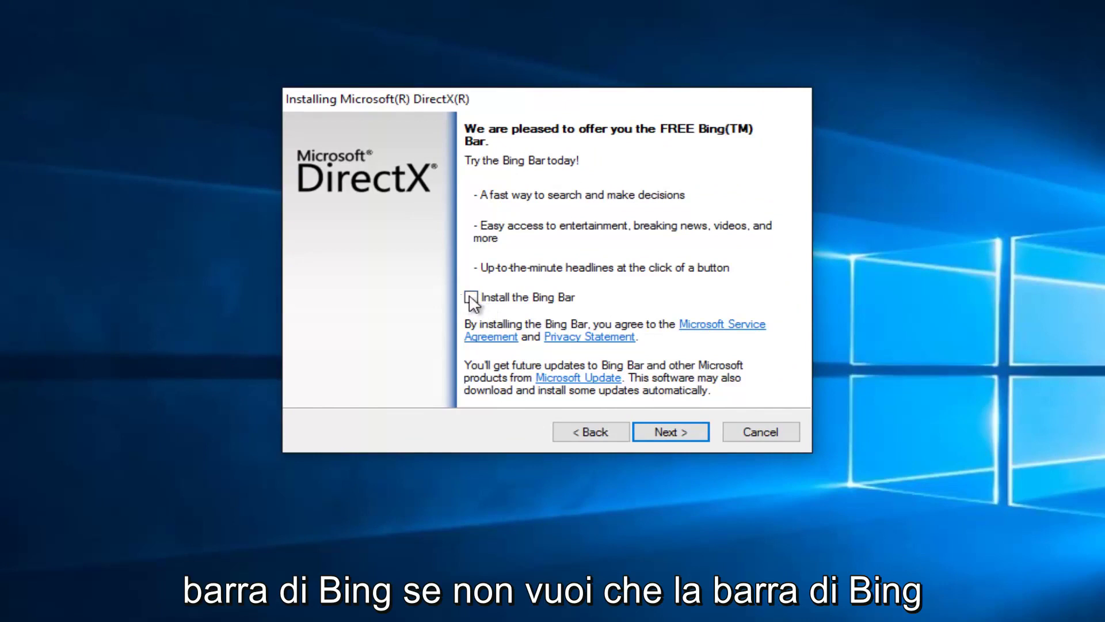
left_click(669, 433)
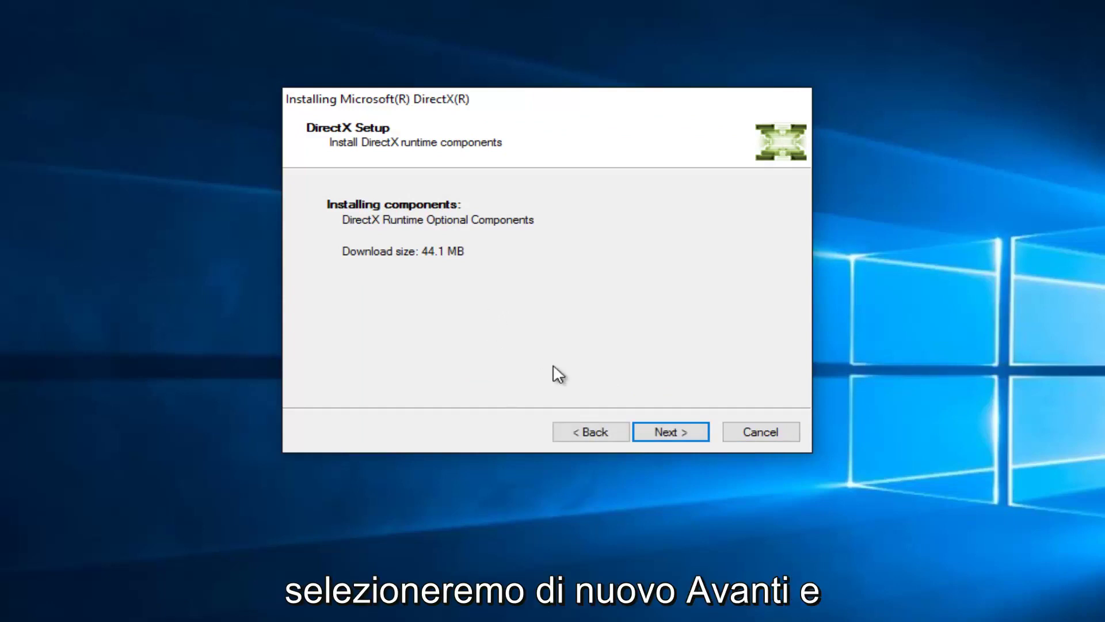
- Install the 44.1 MB DirectX Runtime components and finish the setup wizard
left_click(688, 434)
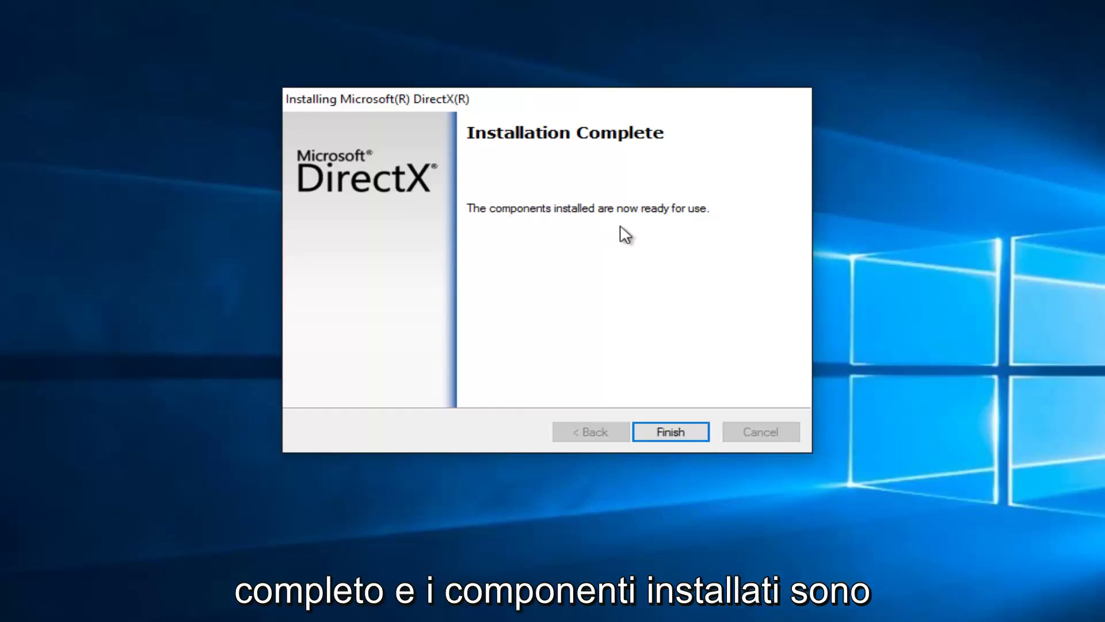
left_click(674, 441)
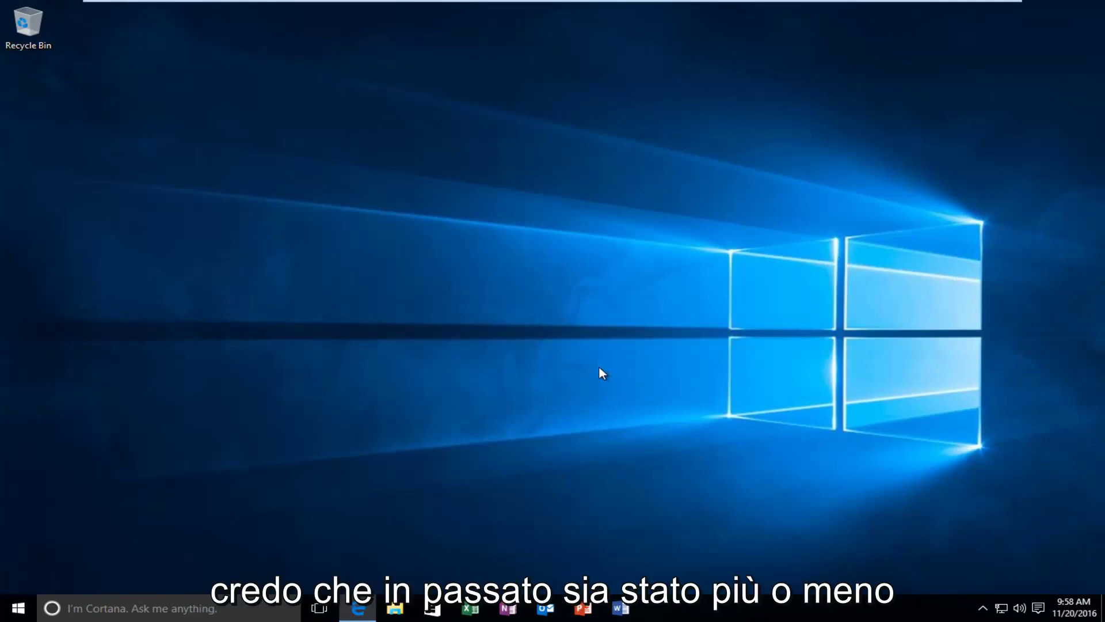
- Bring Edge back to the front and load google.com from the address bar
left_click(359, 608)
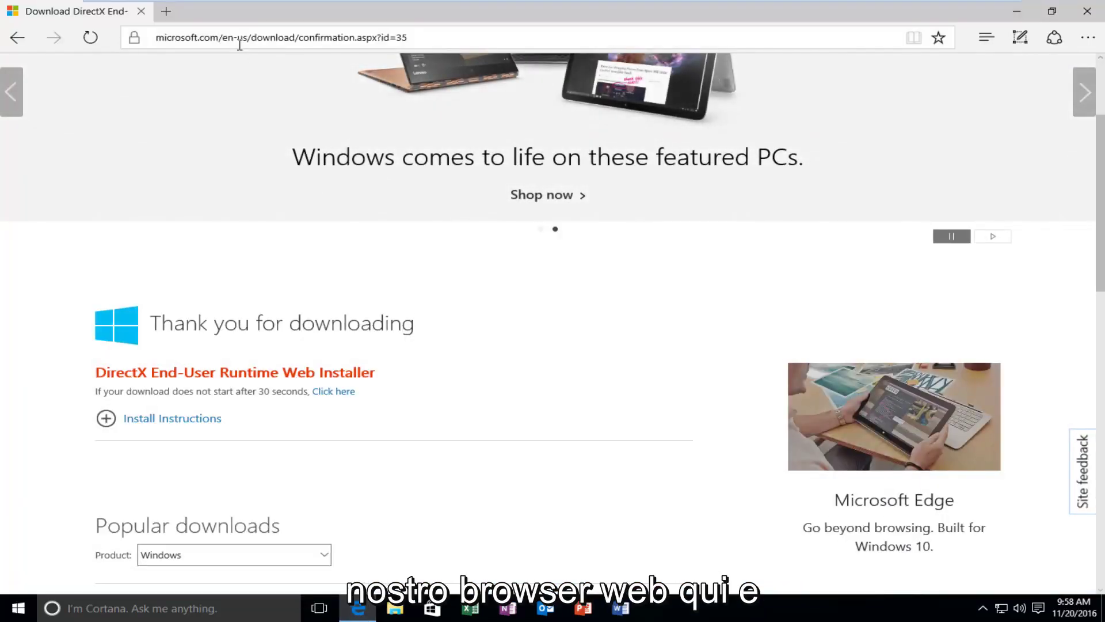
left_click(238, 40)
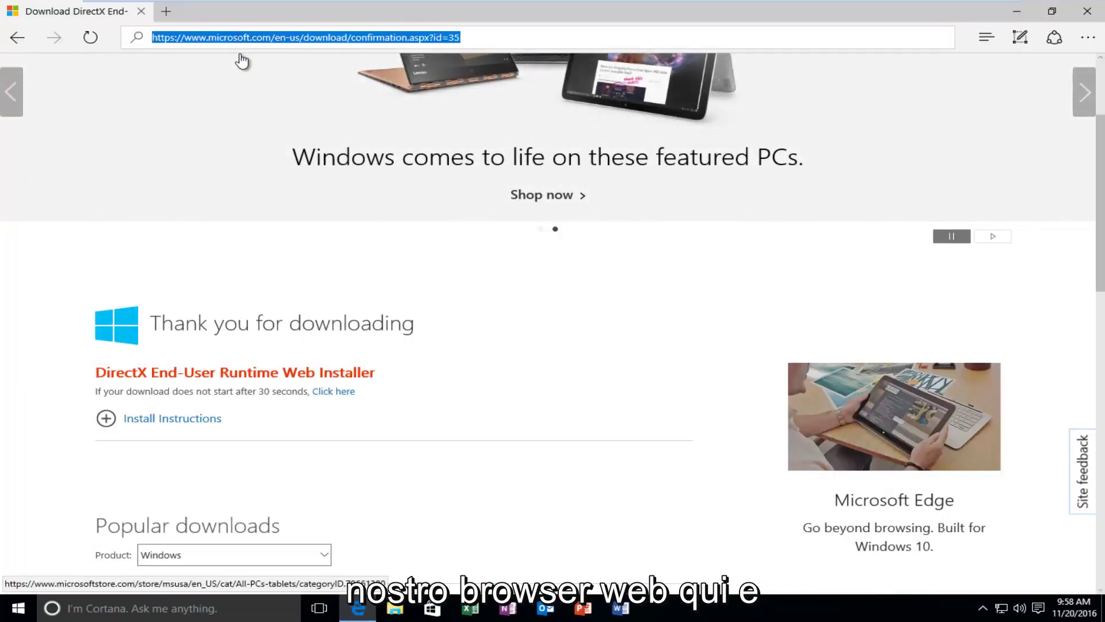
type("google.com")
key("Return")
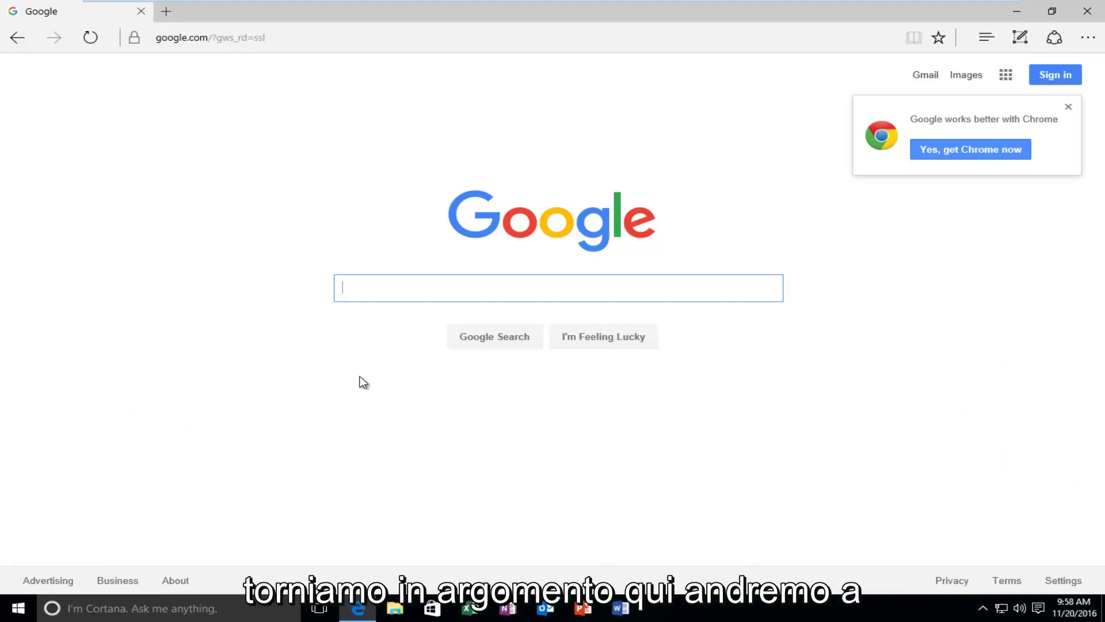
- Search Google for 'd3dcompiler_43.dll download' and open the DLL-Files.com result
type("d")
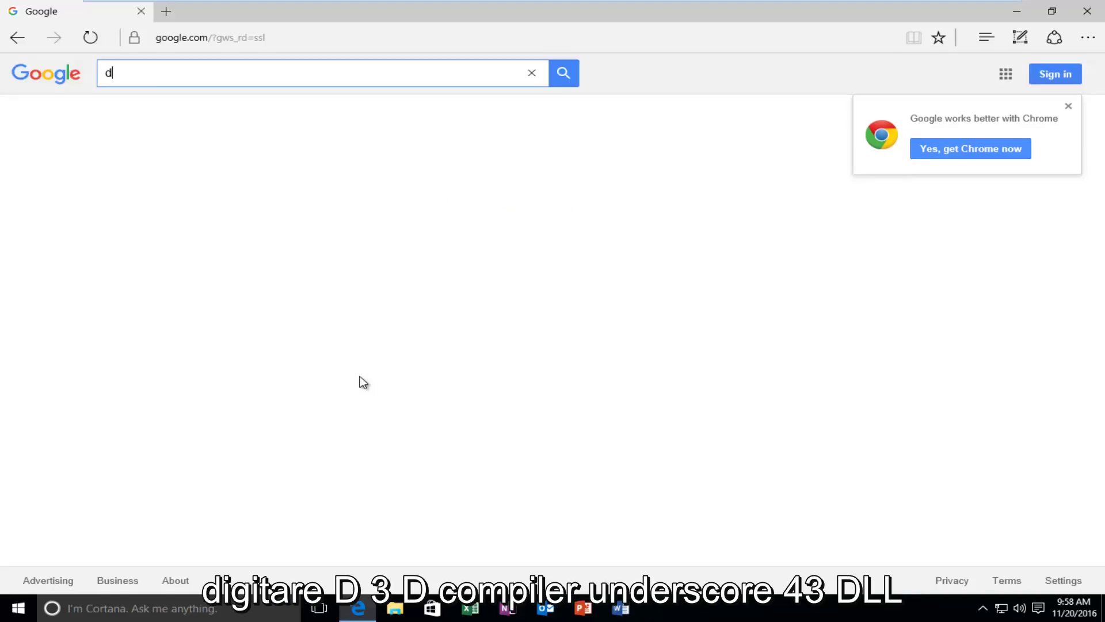
type("3dcompiler")
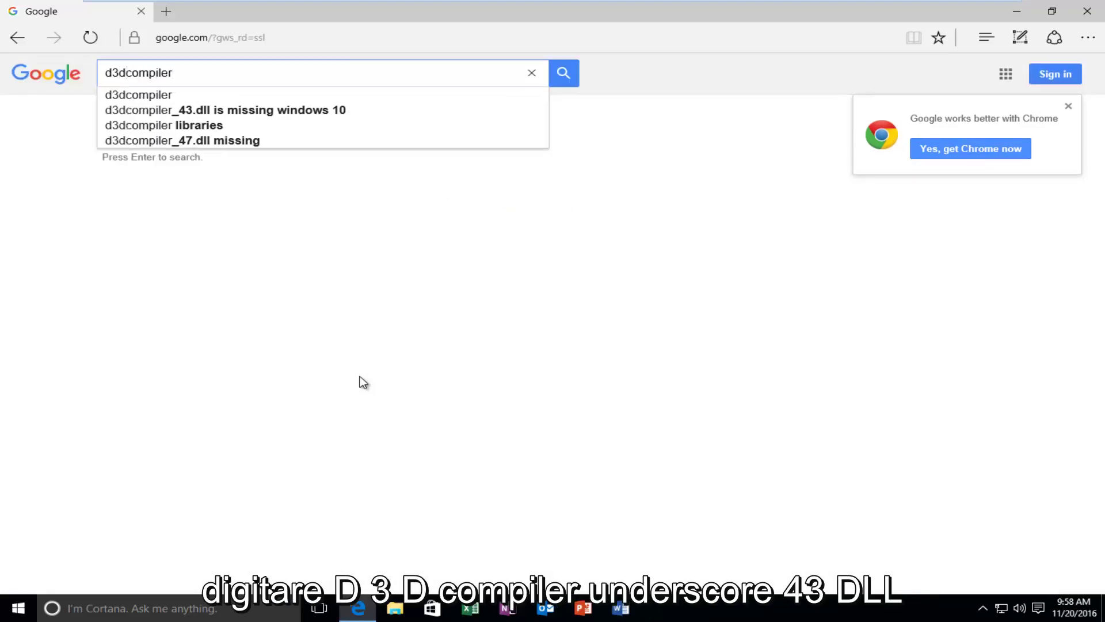
type("_43")
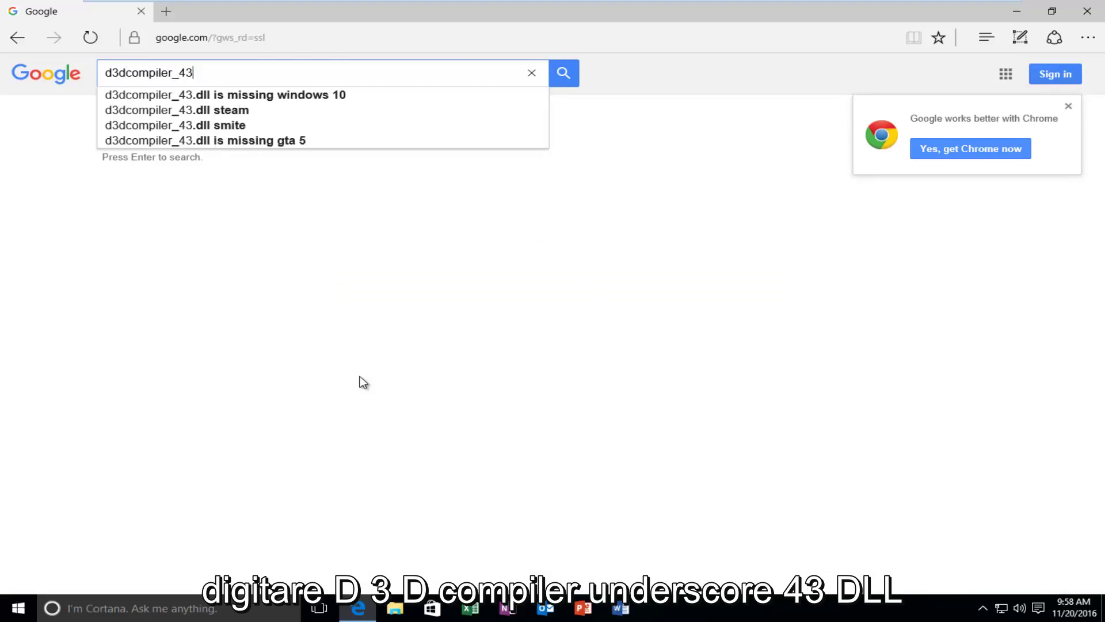
type(".dll downloa")
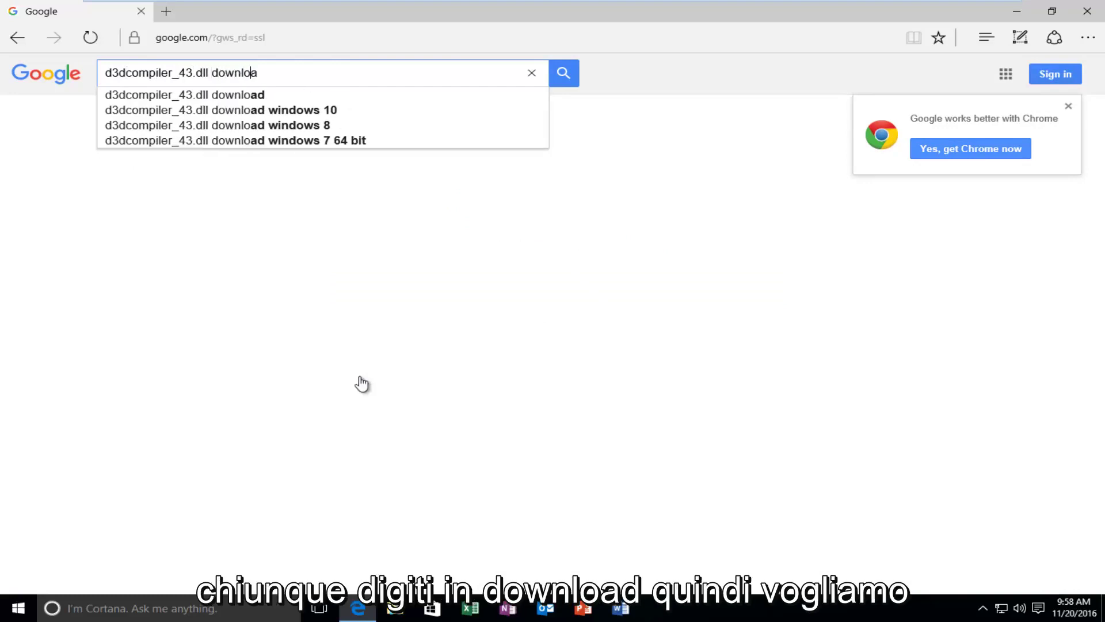
type("d")
key("Return")
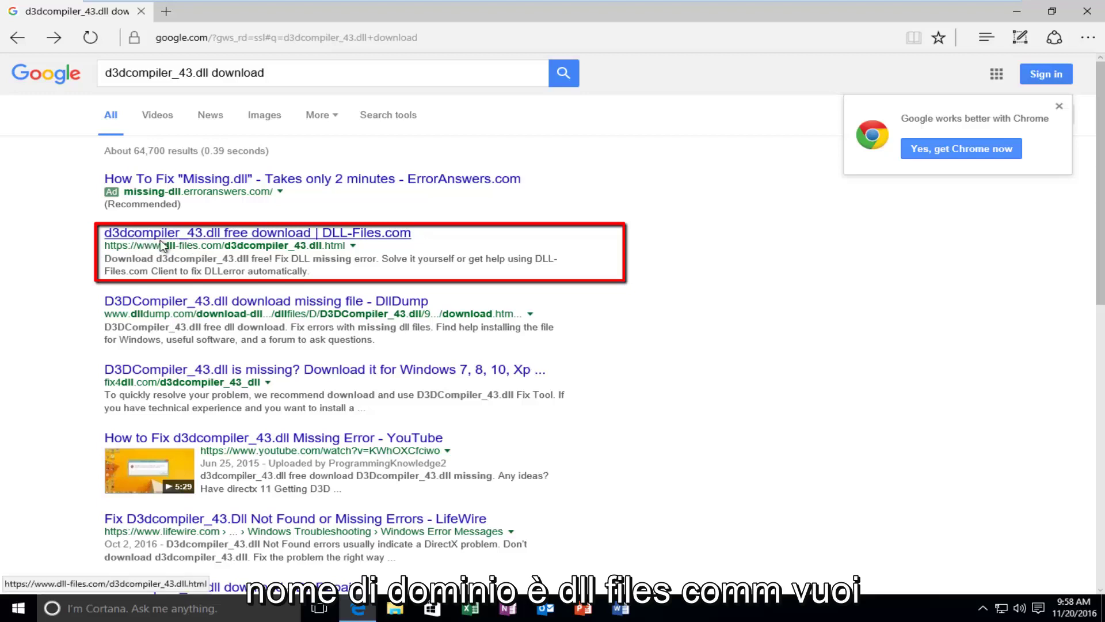
left_click(145, 234)
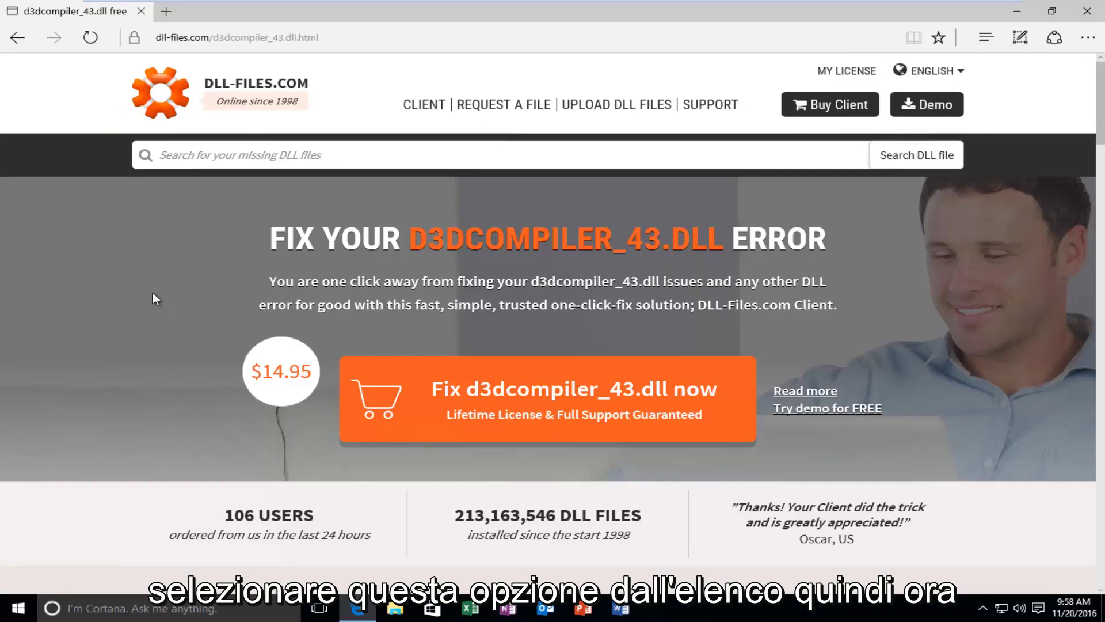
- Scroll to the d3dcompiler_43.dll 9.29.952.3111 table with 32-bit (2.01 MB) and 64-bit (2.41 MB) downloads
scroll(1102, 207, "down", 8)
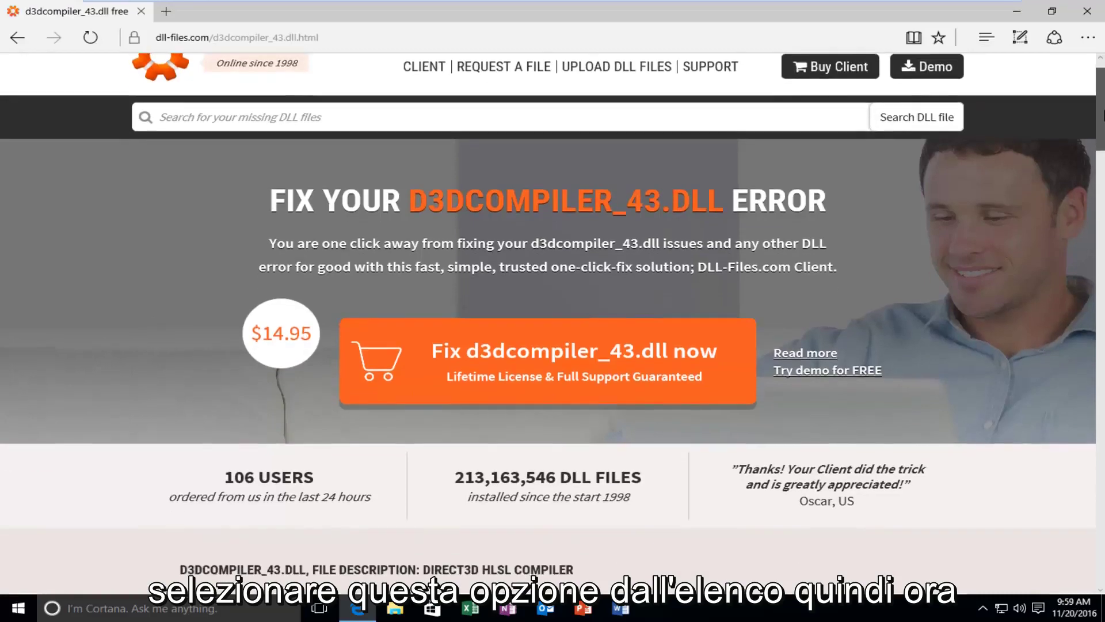
scroll(1101, 207, "down", 4)
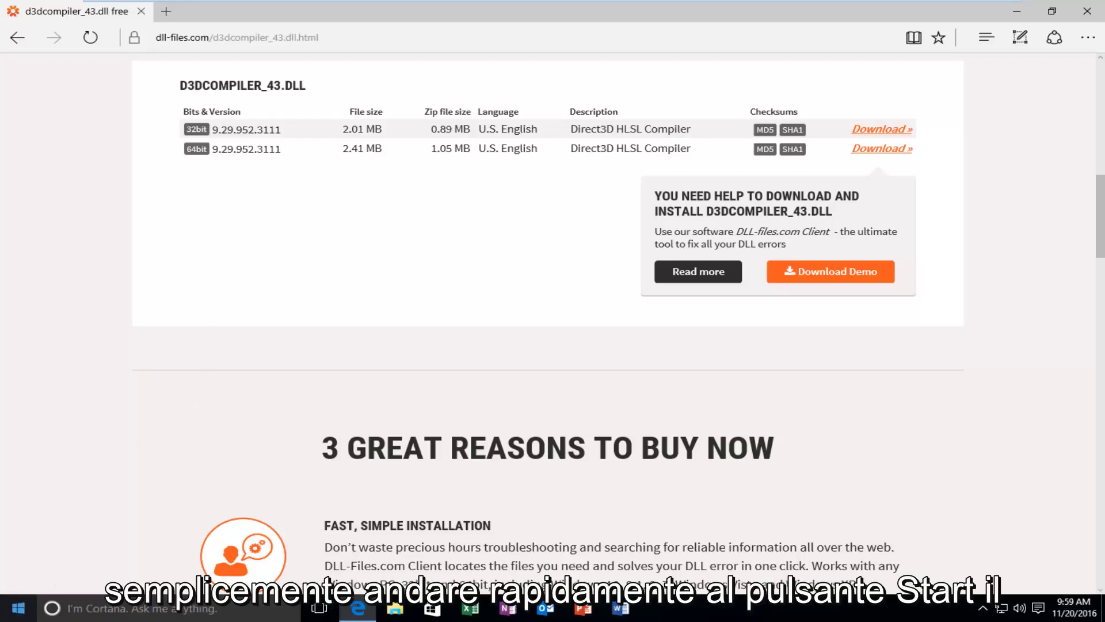
- Check the System page to confirm a 32-bit Windows 10 Pro, then close it
left_click(9, 609)
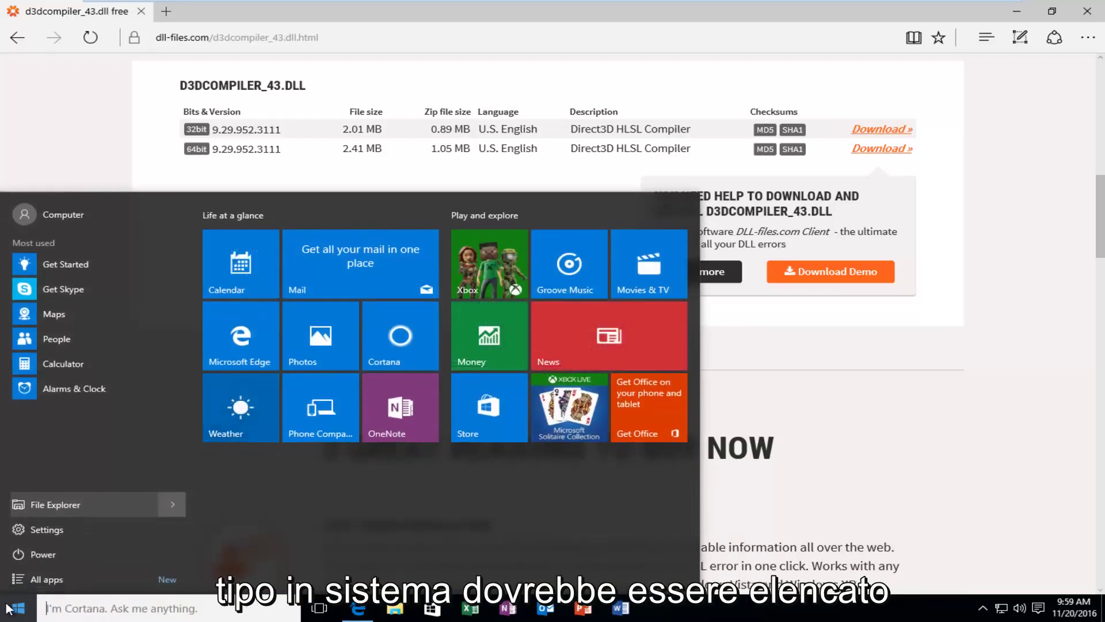
type("system")
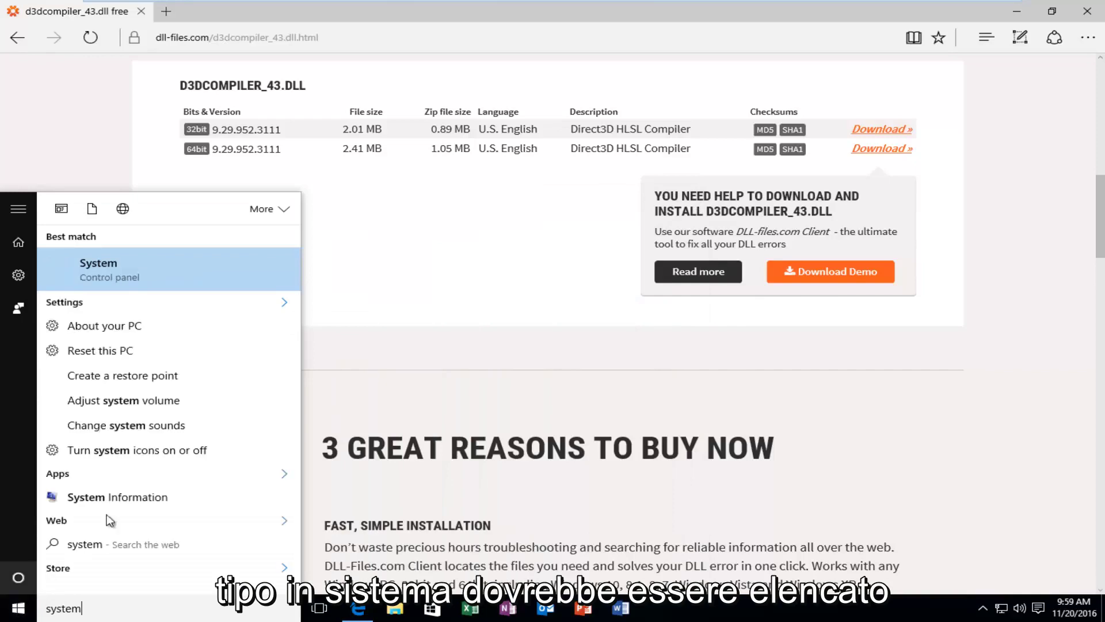
left_click(91, 279)
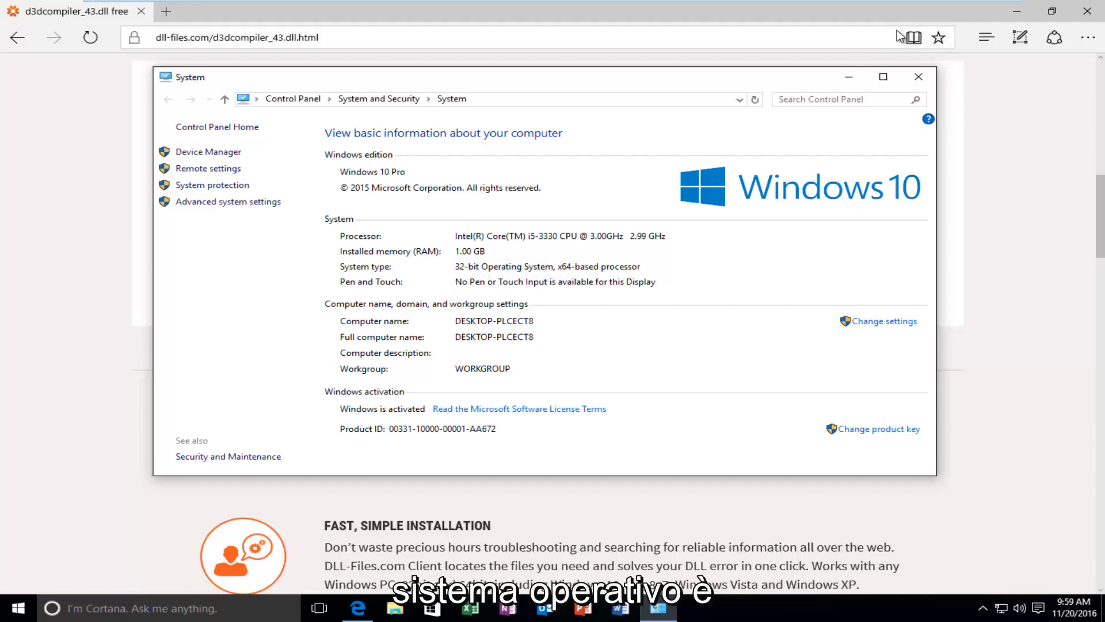
left_click(918, 78)
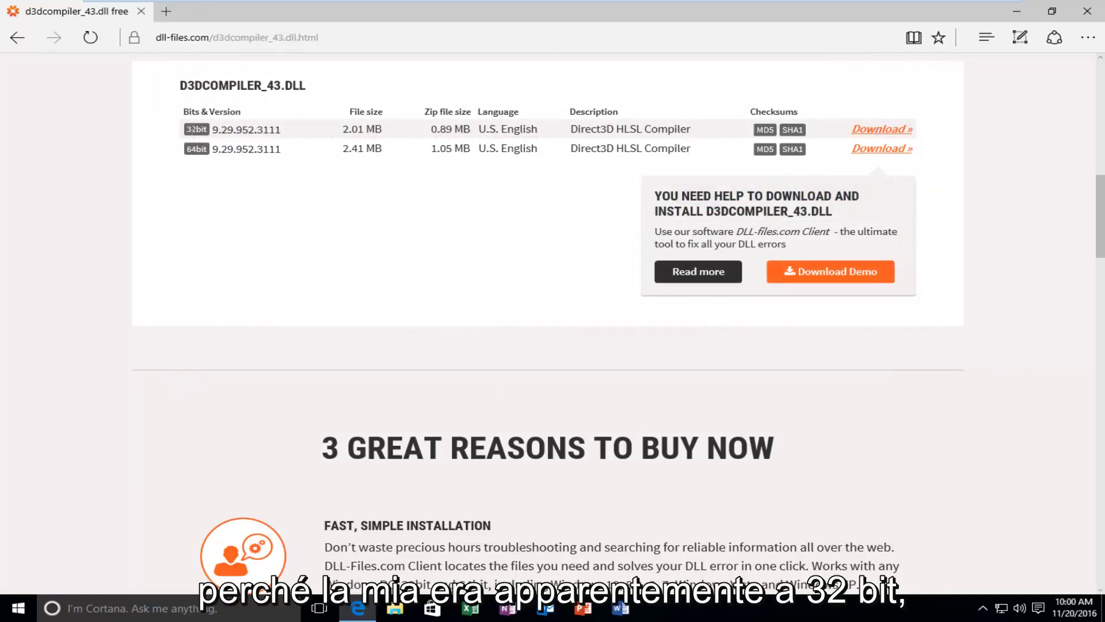
- Download the 32-bit d3dcompiler_43.zip from the DLL-Files.com table
left_click(854, 129)
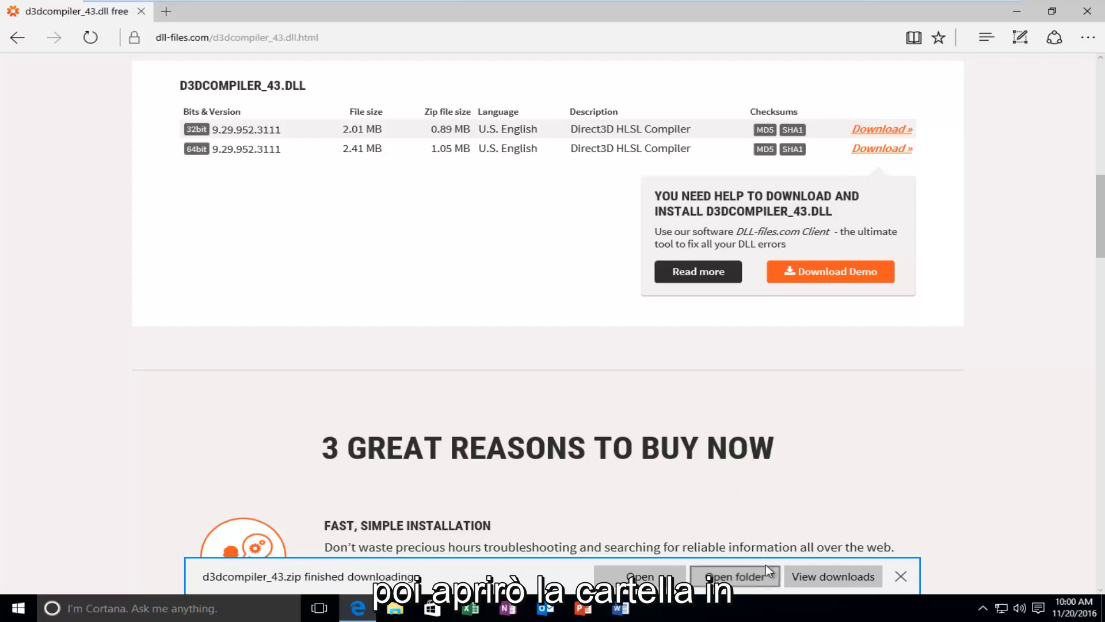
- Move d3dcompiler_43.zip from Downloads to the desktop, close Downloads, and open the archive
left_click(1017, 11)
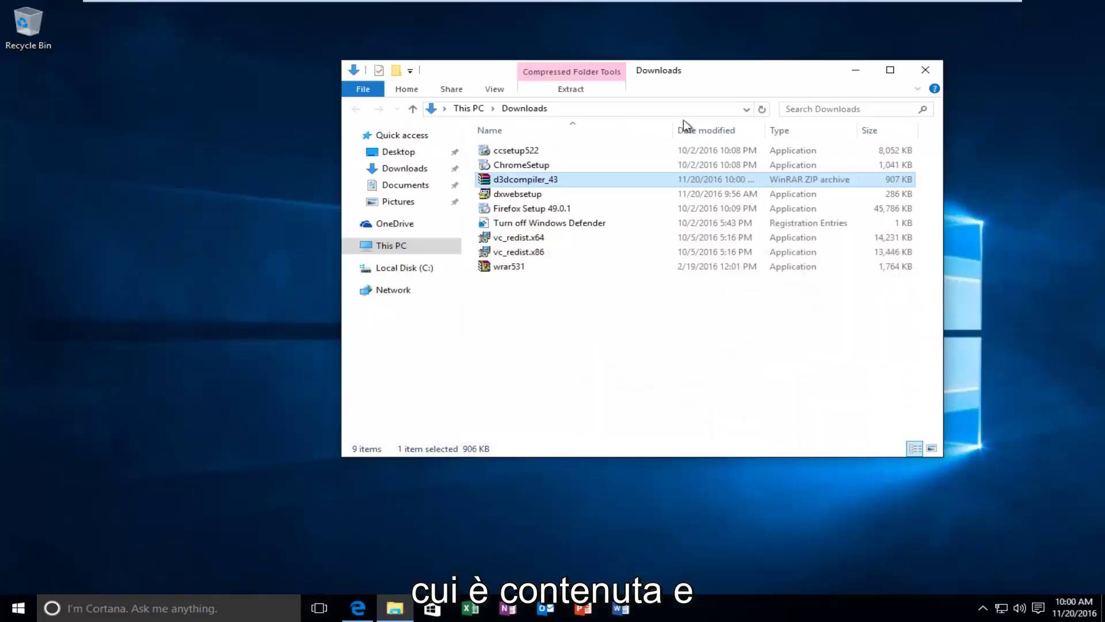
left_click_drag(524, 182, 193, 202)
right_click(190, 197)
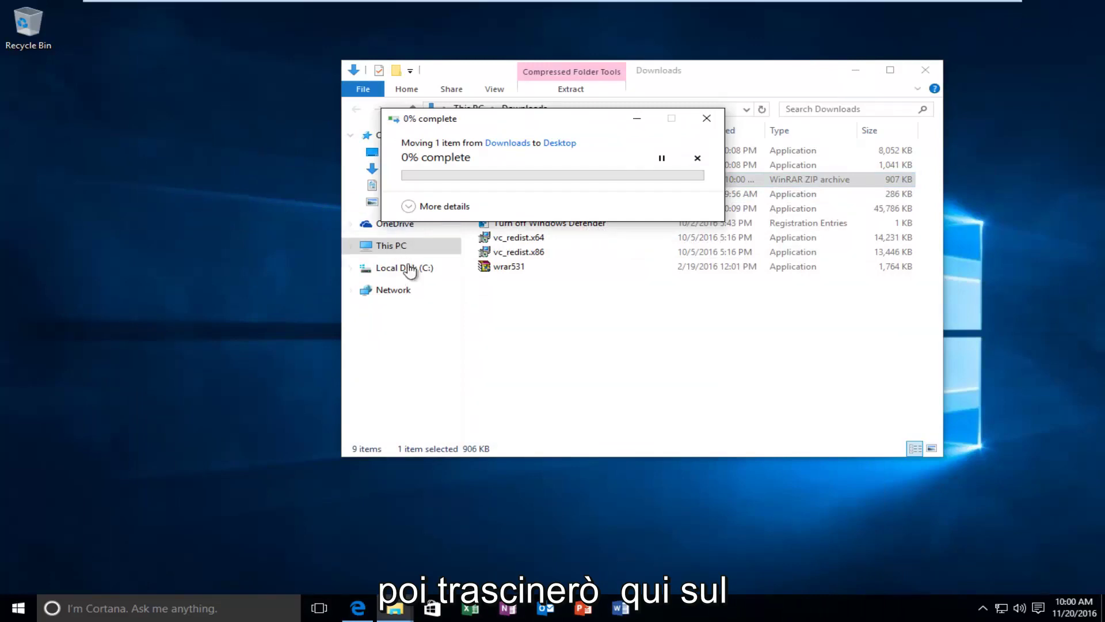
left_click(286, 151)
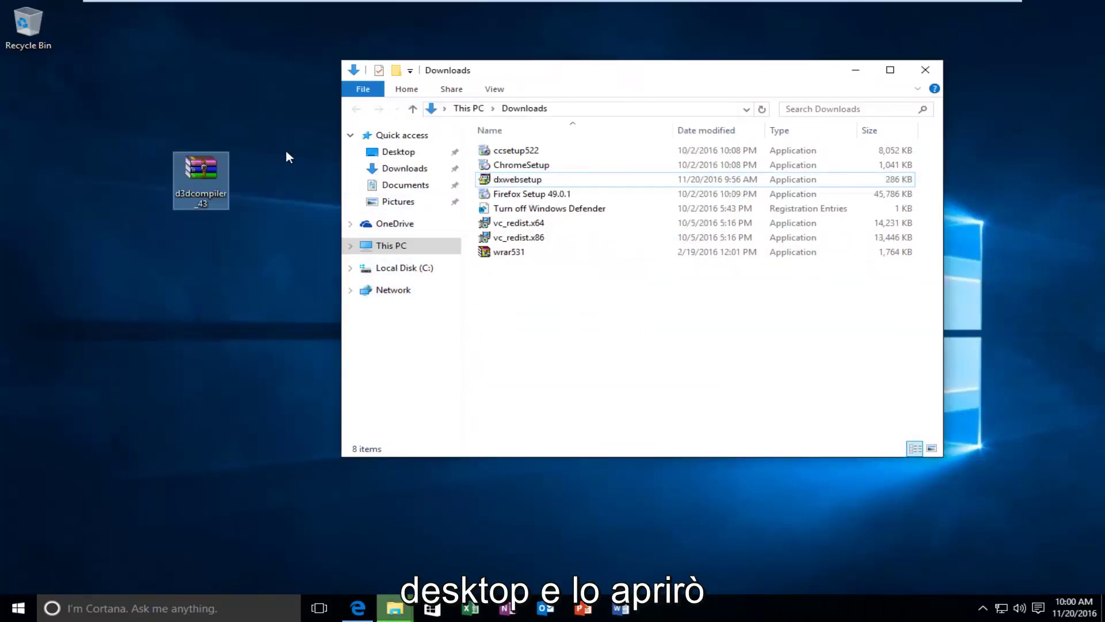
left_click(925, 70)
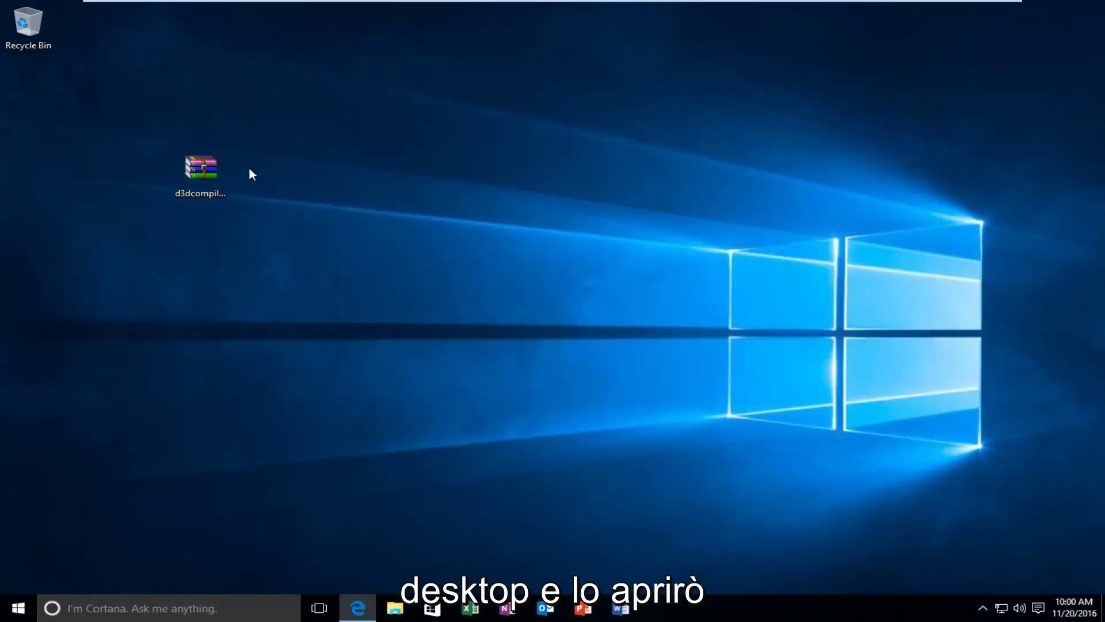
double_click(206, 173)
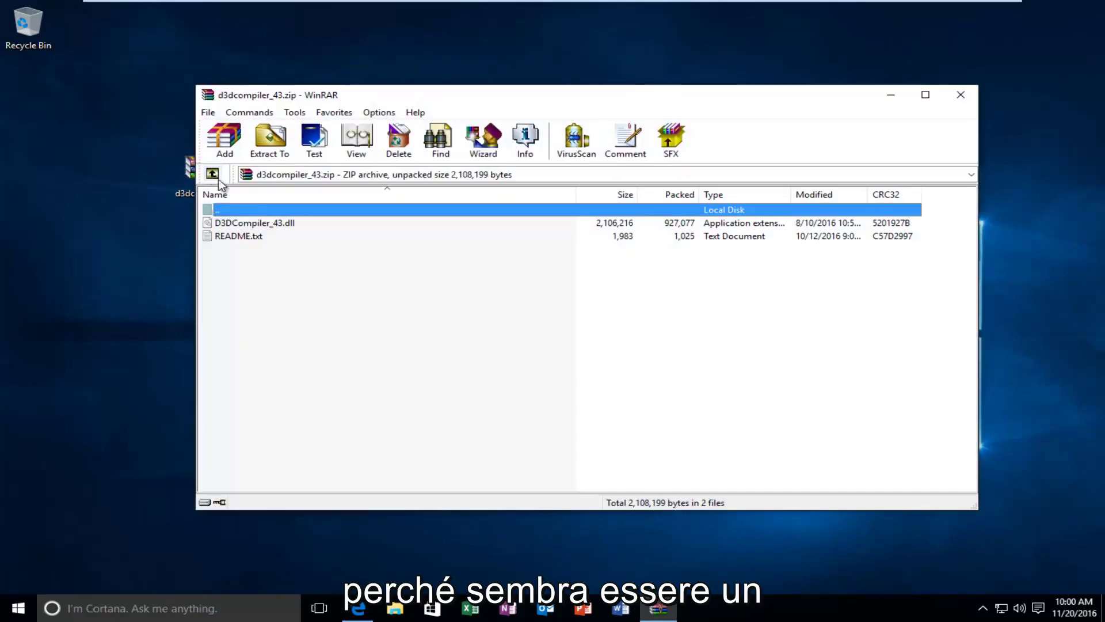
- Drag D3DCompiler_43.dll out of the archive onto the desktop, then close WinRAR
left_click(251, 224)
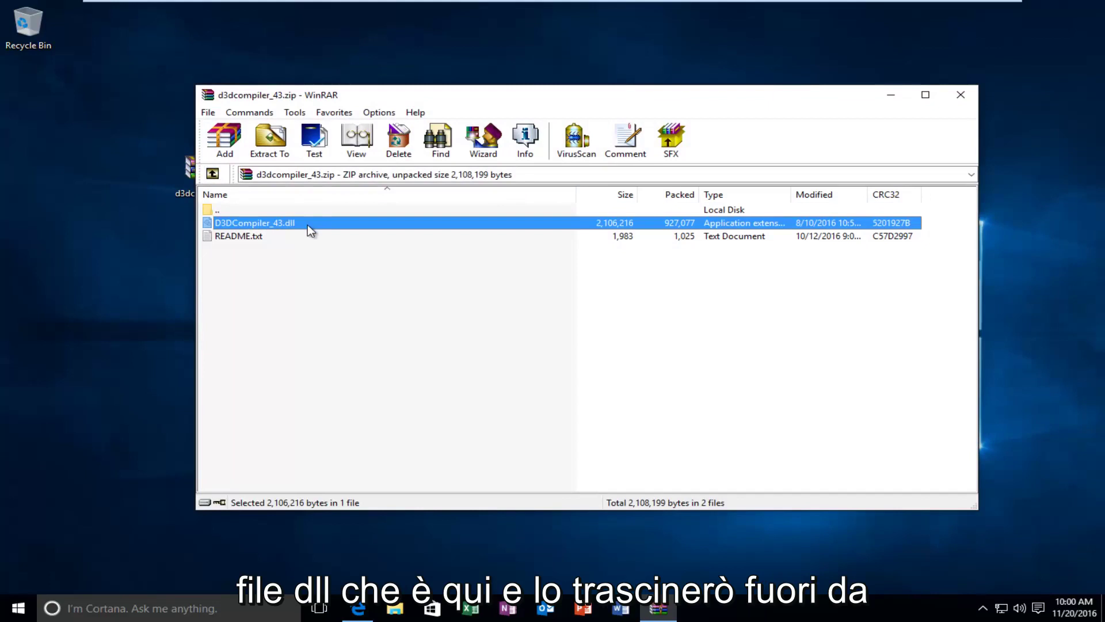
left_click_drag(261, 222, 164, 237)
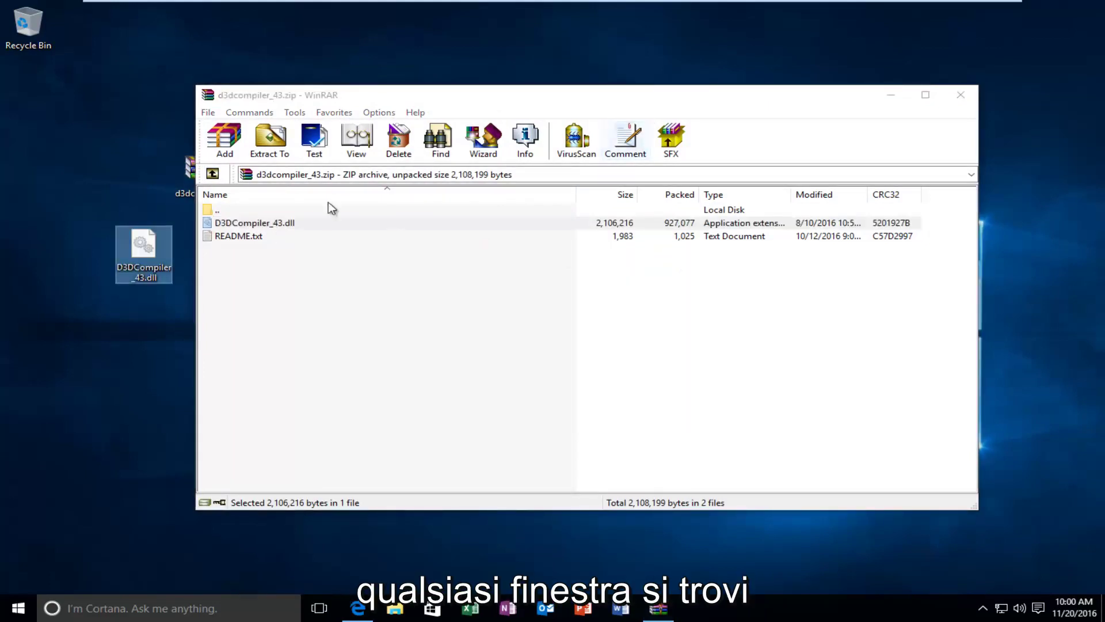
left_click(314, 94)
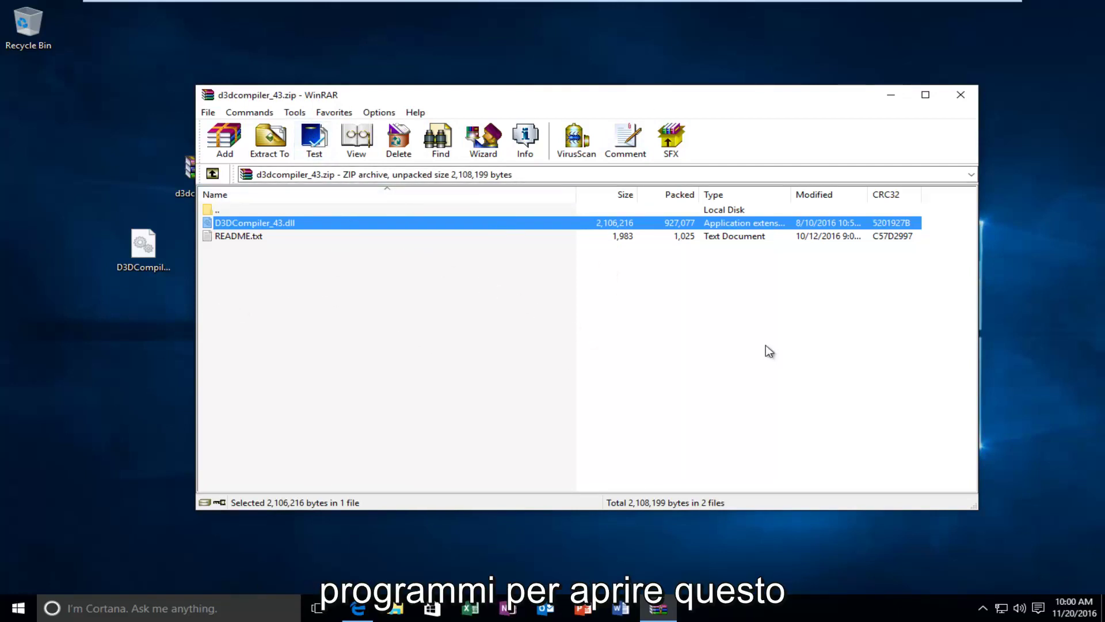
left_click(960, 94)
left_click(126, 260)
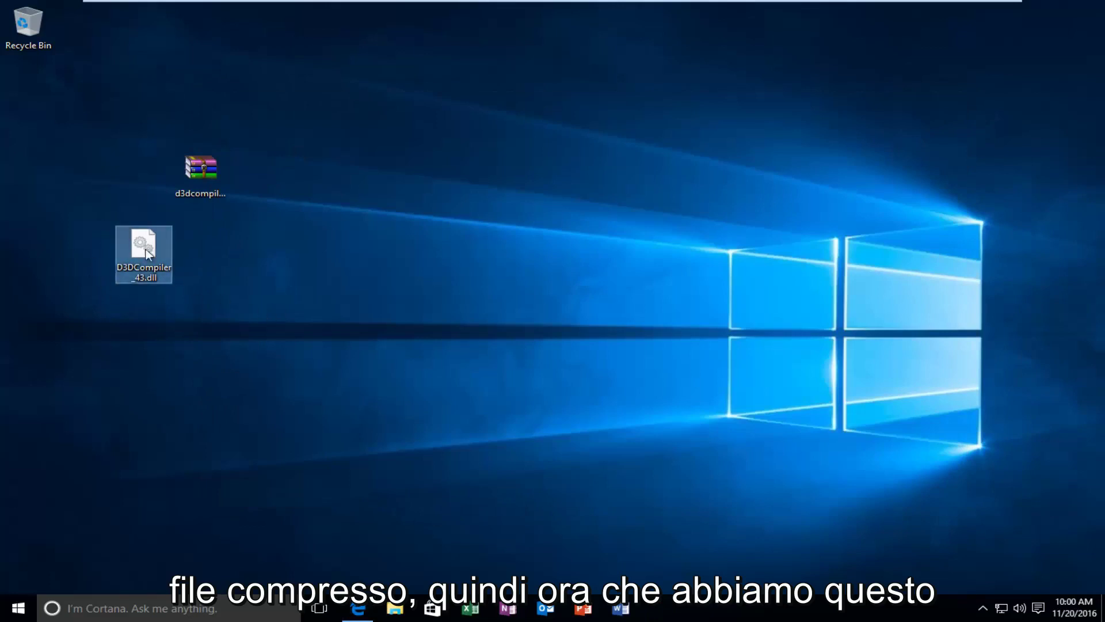
- Move the archive icon under the Recycle Bin and browse to C:\Windows\System32 in File Explorer
left_click_drag(200, 170, 34, 103)
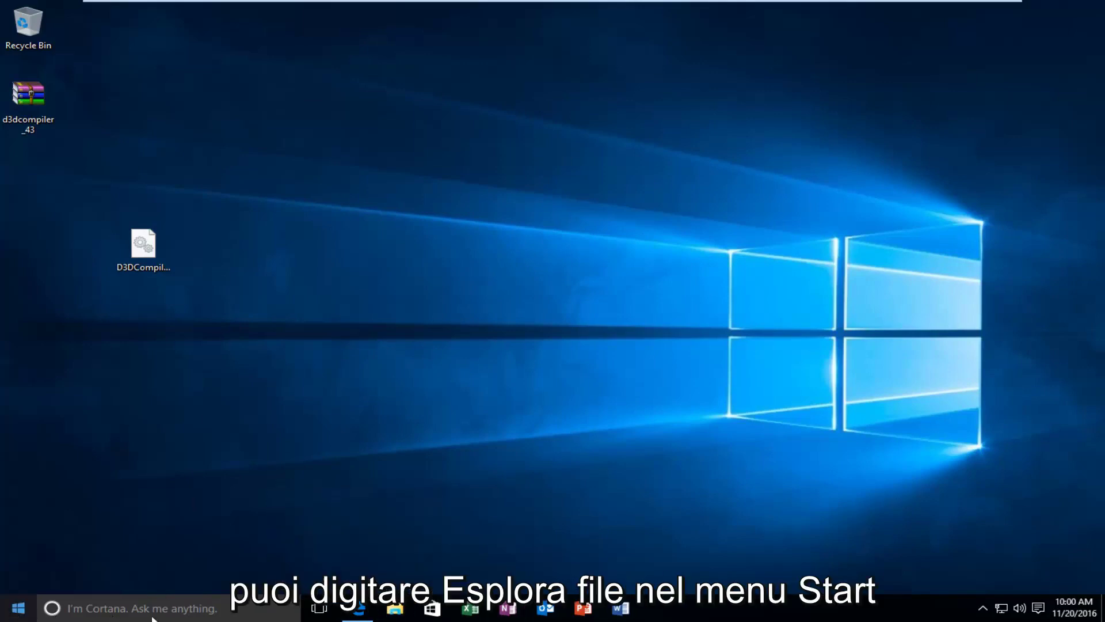
left_click(396, 610)
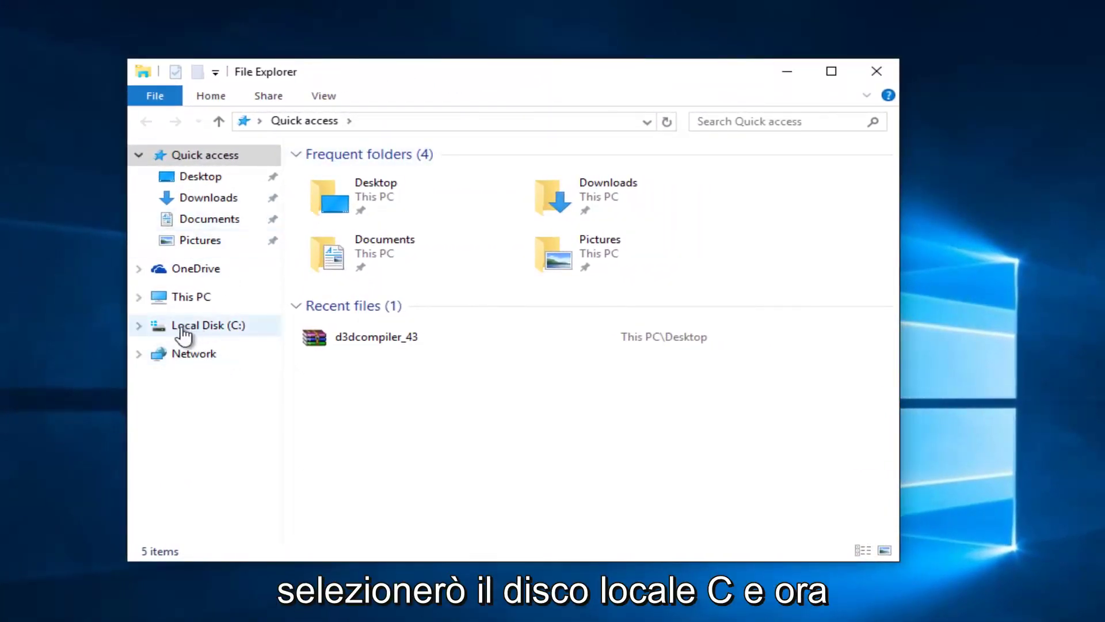
left_click(206, 328)
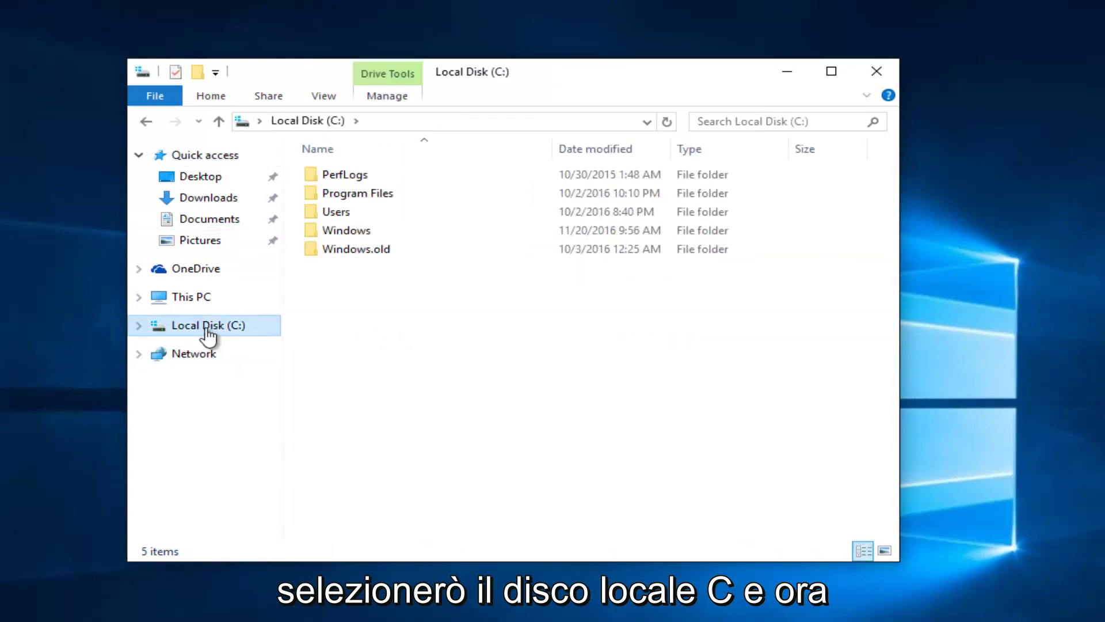
double_click(341, 233)
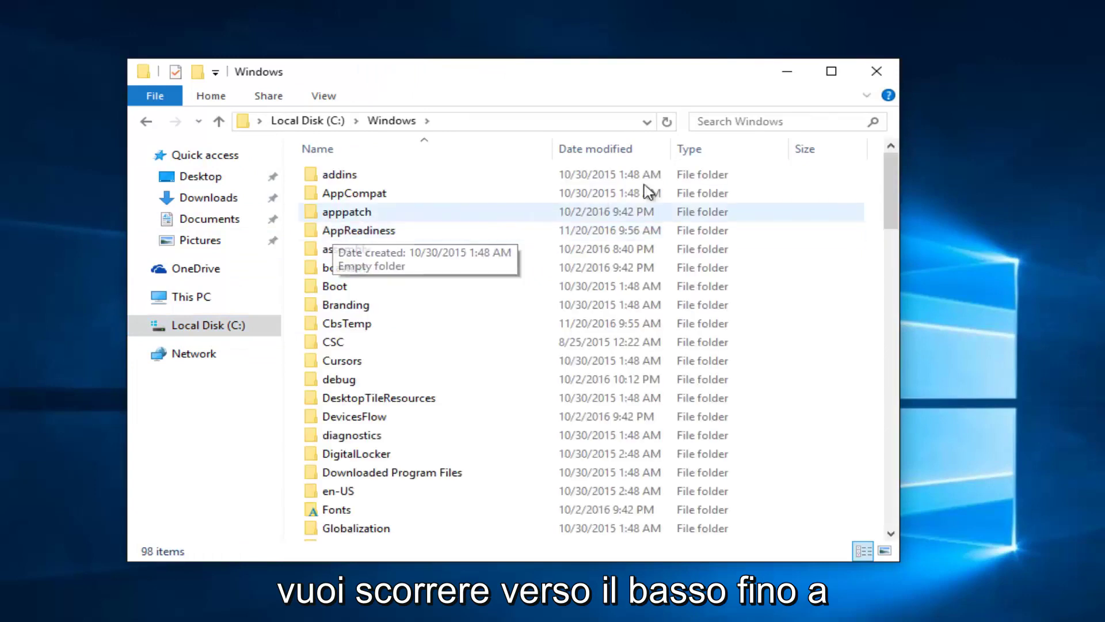
left_click_drag(889, 196, 884, 364)
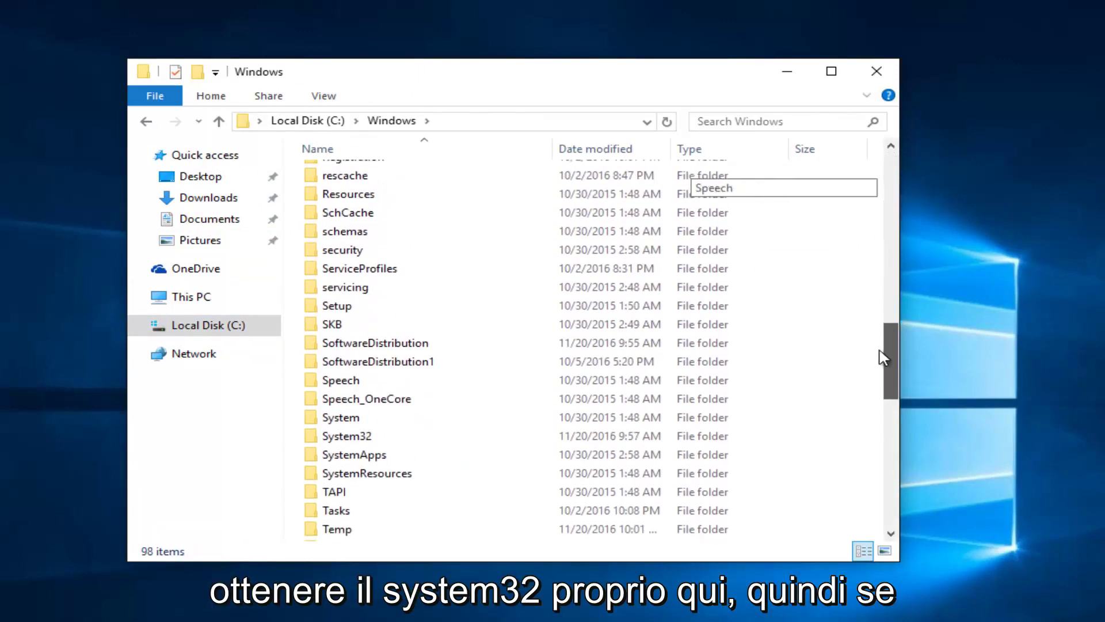
double_click(347, 436)
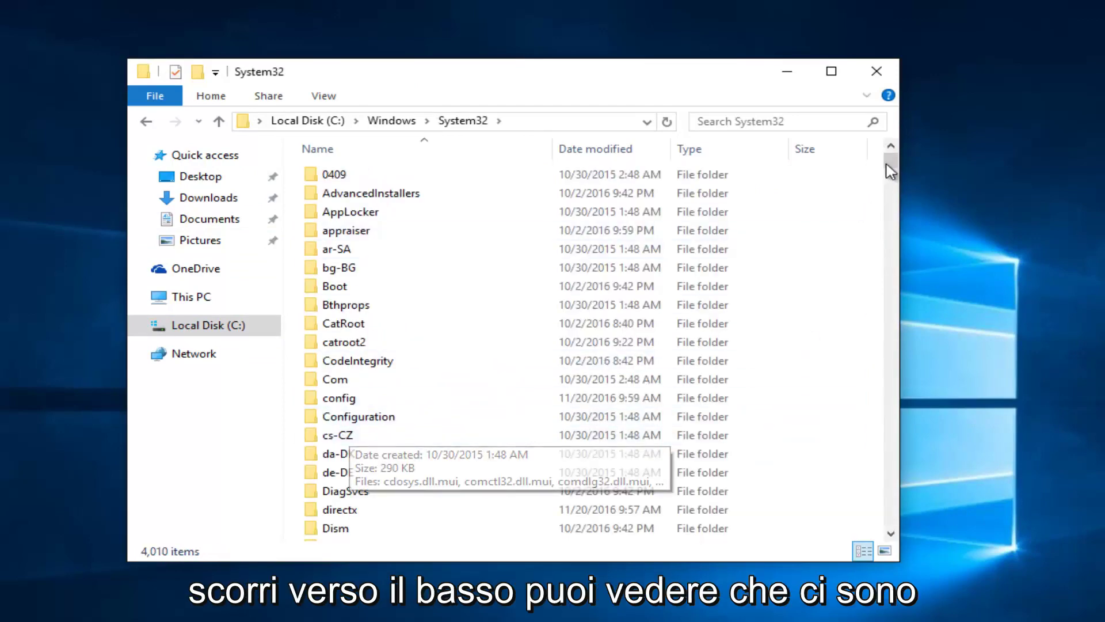
scroll(482, 282, "down", 20)
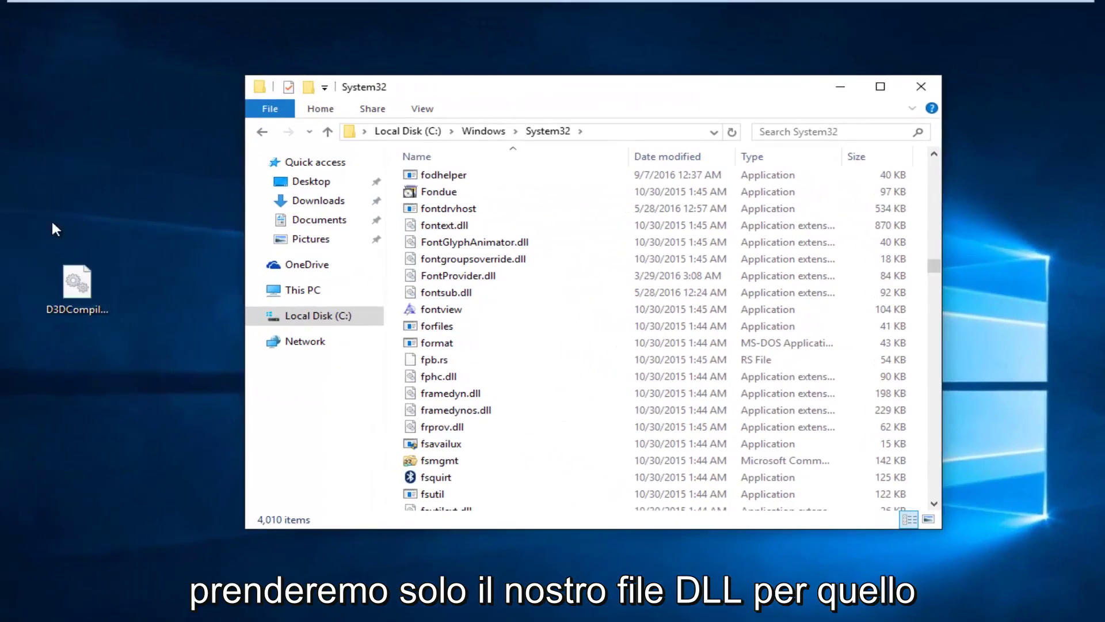
- Drag the desktop D3DCompiler_43.dll into the System32 file list, triggering the Replace or Skip prompt
left_click(80, 288)
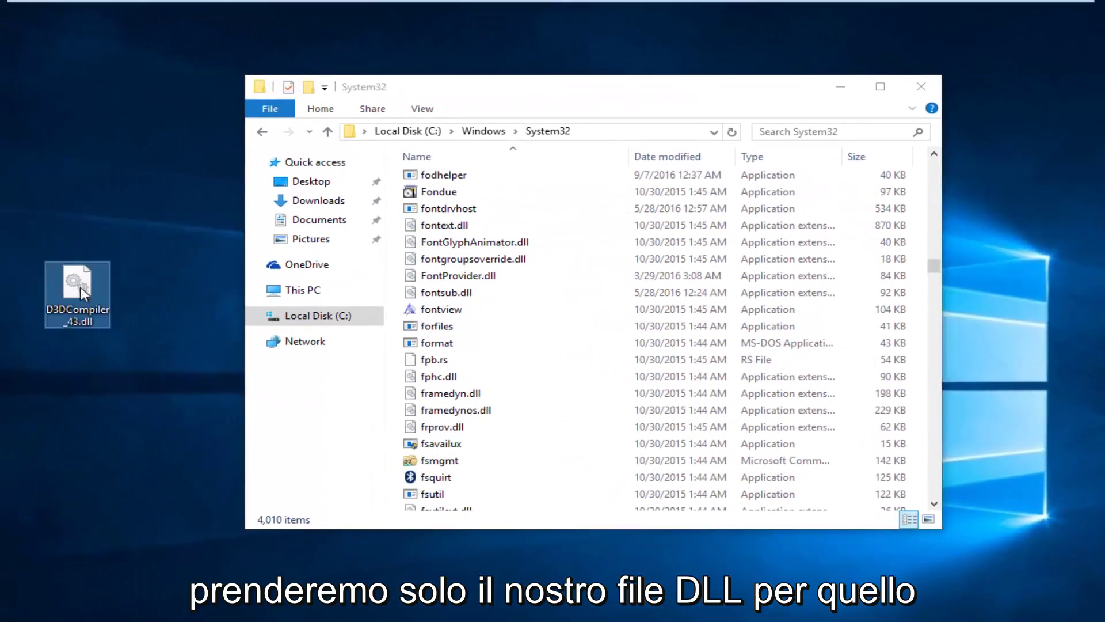
mouse_move(95, 308)
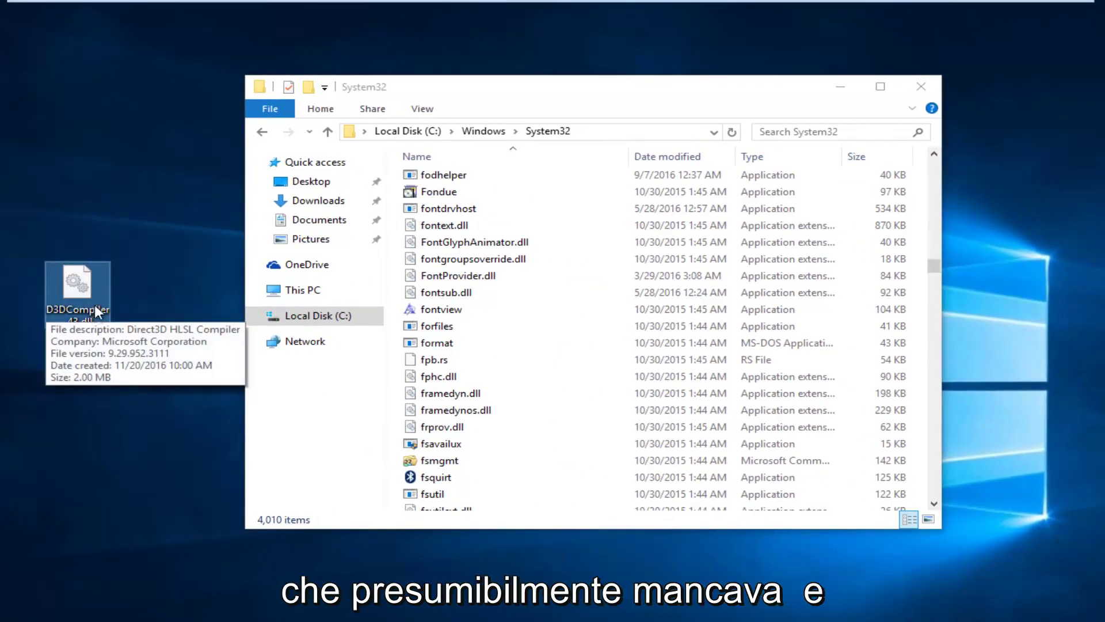
left_click_drag(84, 302, 510, 275)
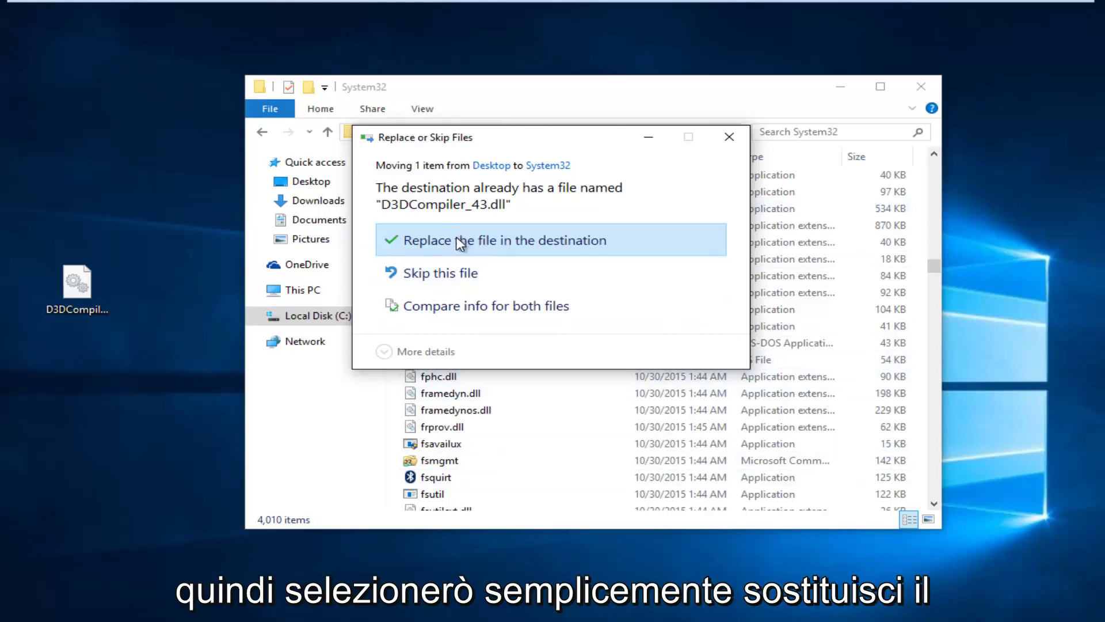
- Choose to replace the existing D3DCompiler_43.dll and grant administrator permission to continue
left_click(511, 241)
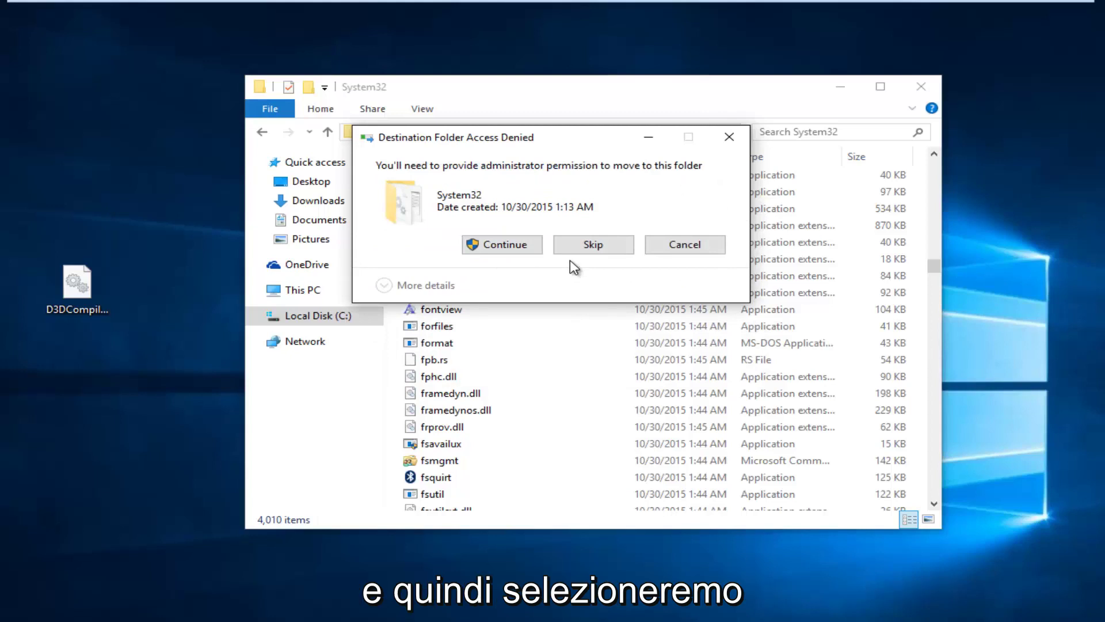
left_click(505, 244)
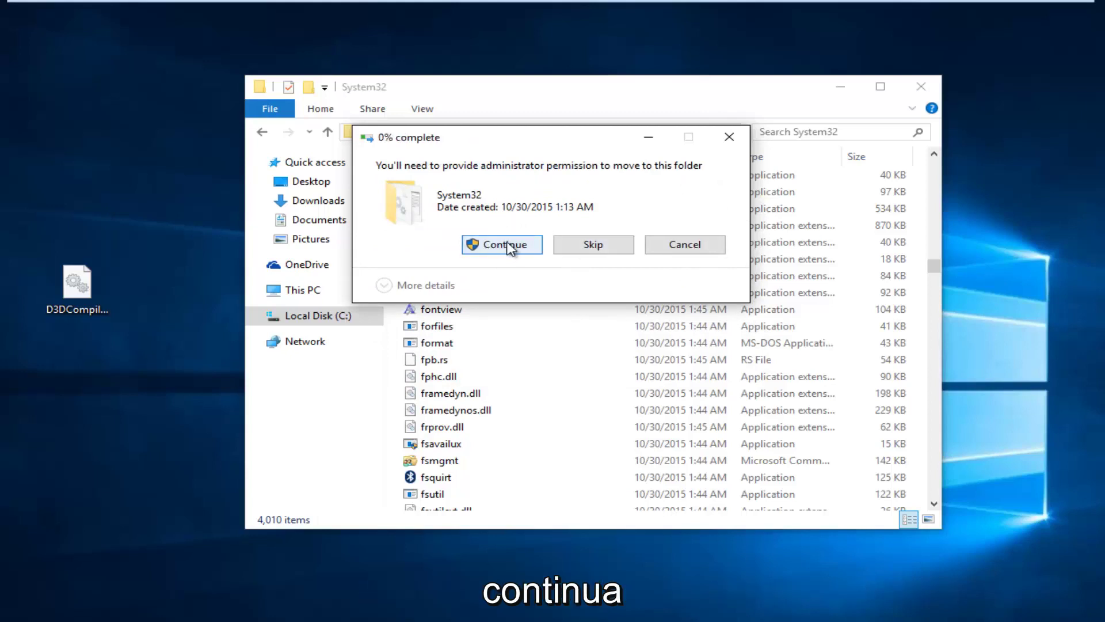